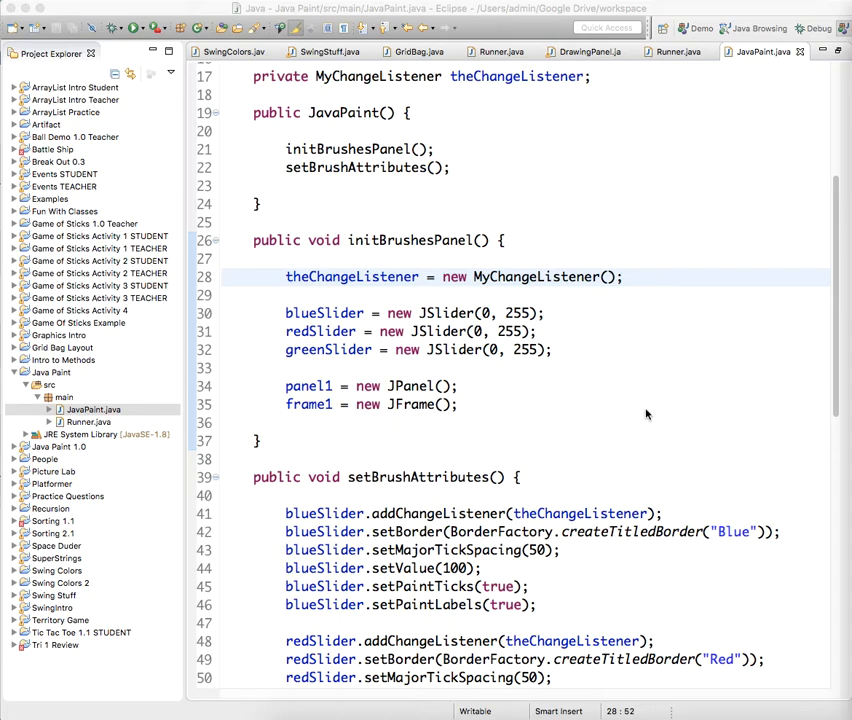
scroll(646, 413, up, 4)
scroll(646, 413, up, 3)
scroll(646, 413, up, 1)
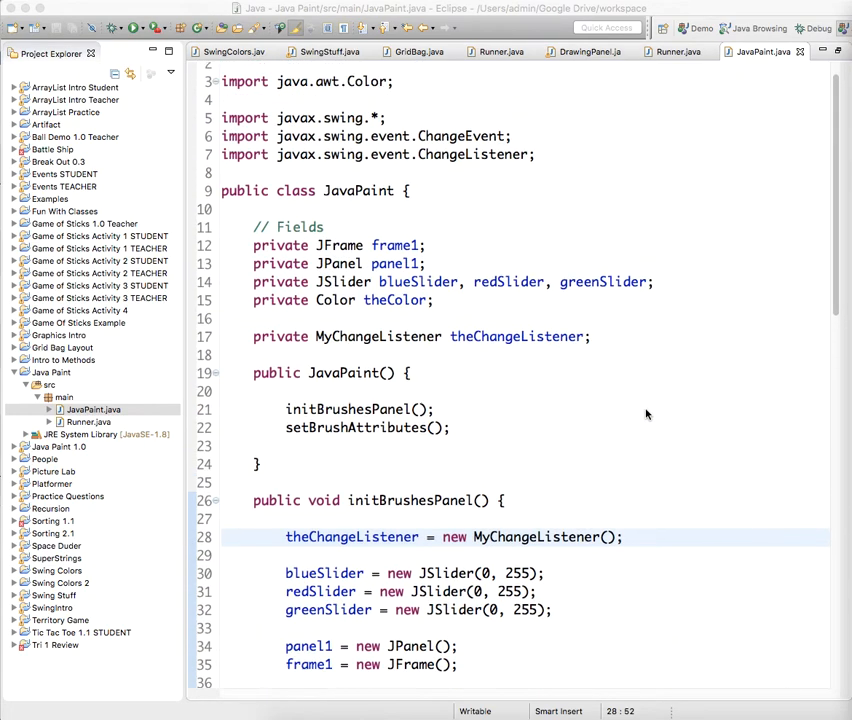
scroll(646, 413, up, 2)
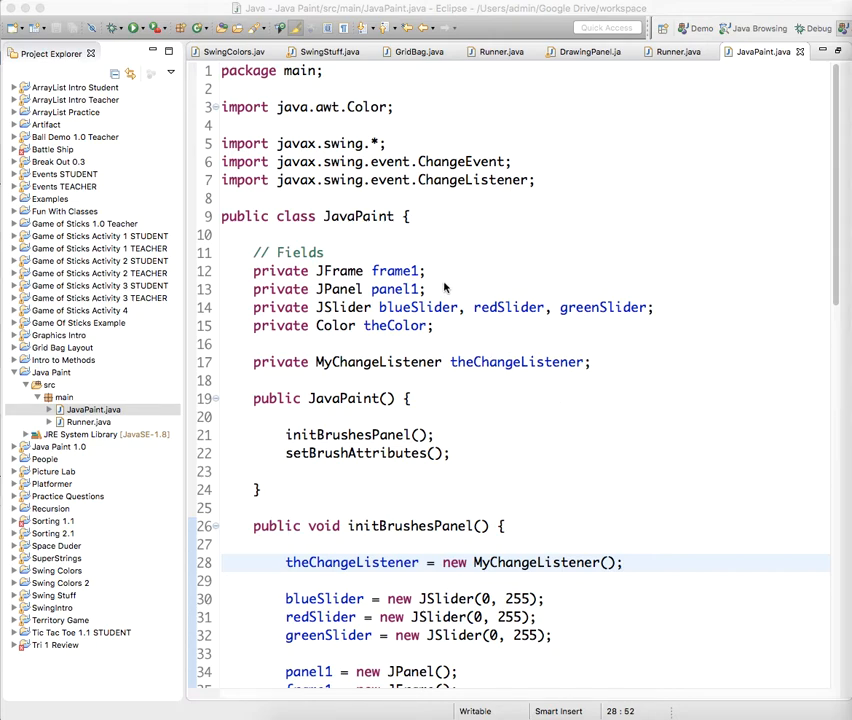
scroll(510, 378, down, 5)
scroll(510, 378, down, 5)
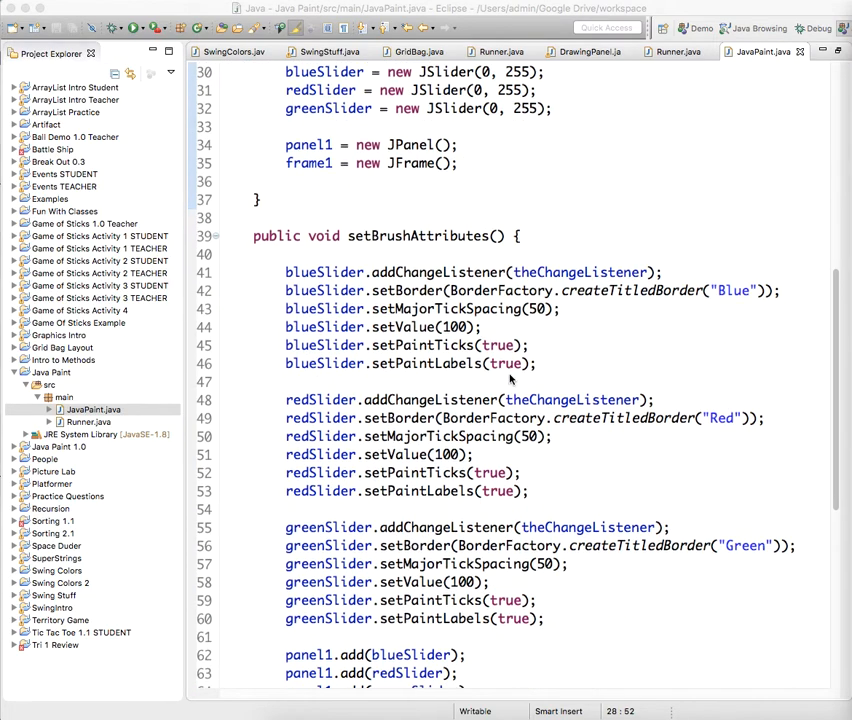
scroll(510, 378, down, 5)
scroll(510, 378, down, 5)
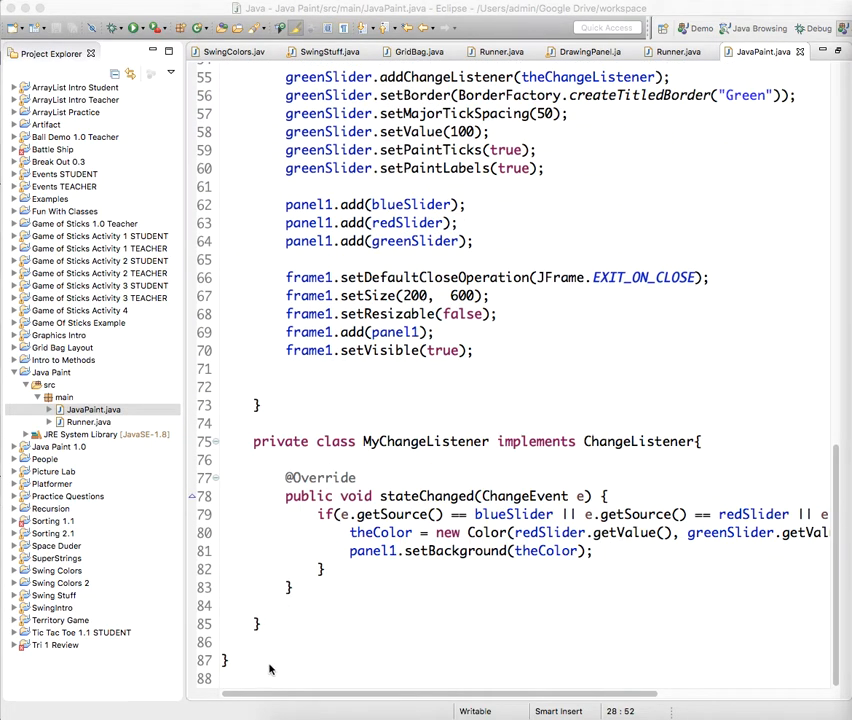
Declare 'private class MyPanel extends JPanel {' with an empty body below MyChangeListener's closing brace
click(300, 604)
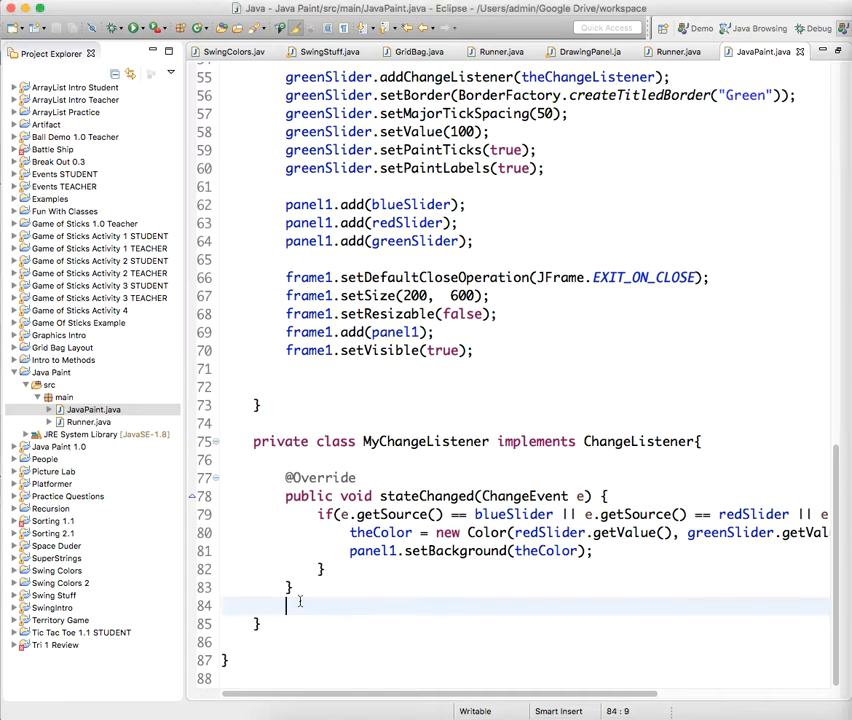
key(BackSpace)
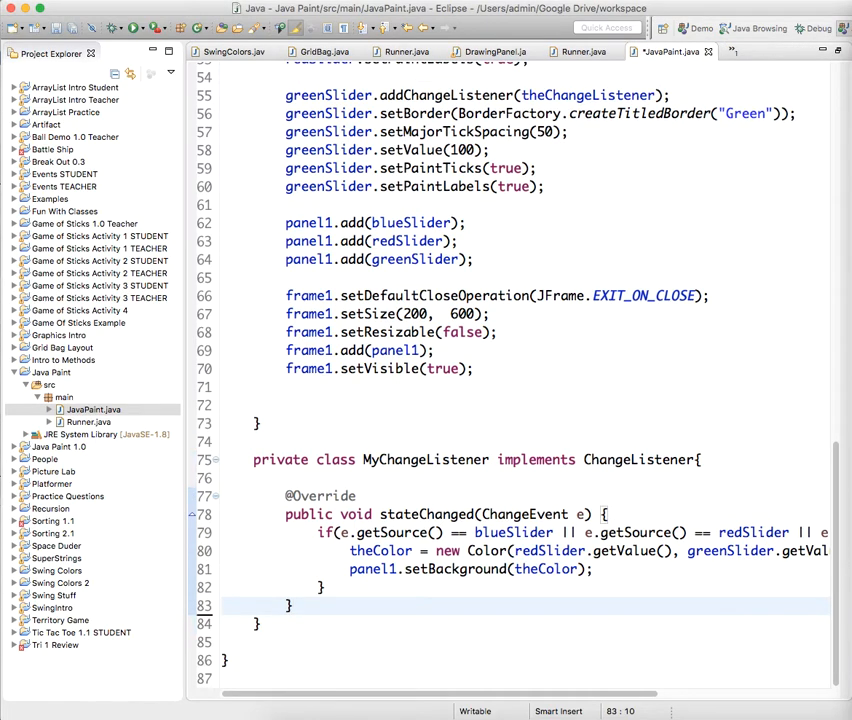
click(282, 623)
key(Return)
key(Return)
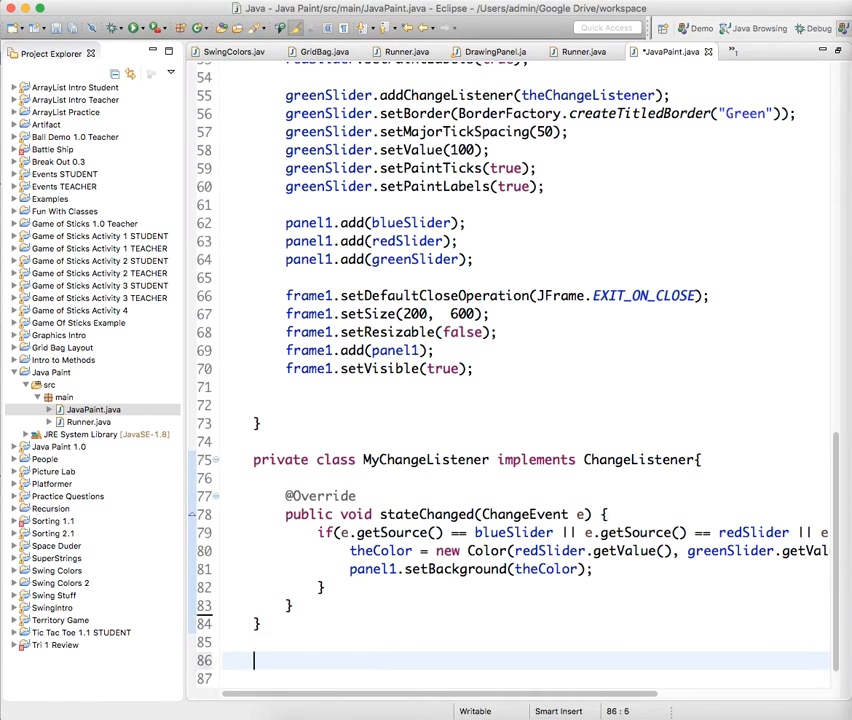
text(private)
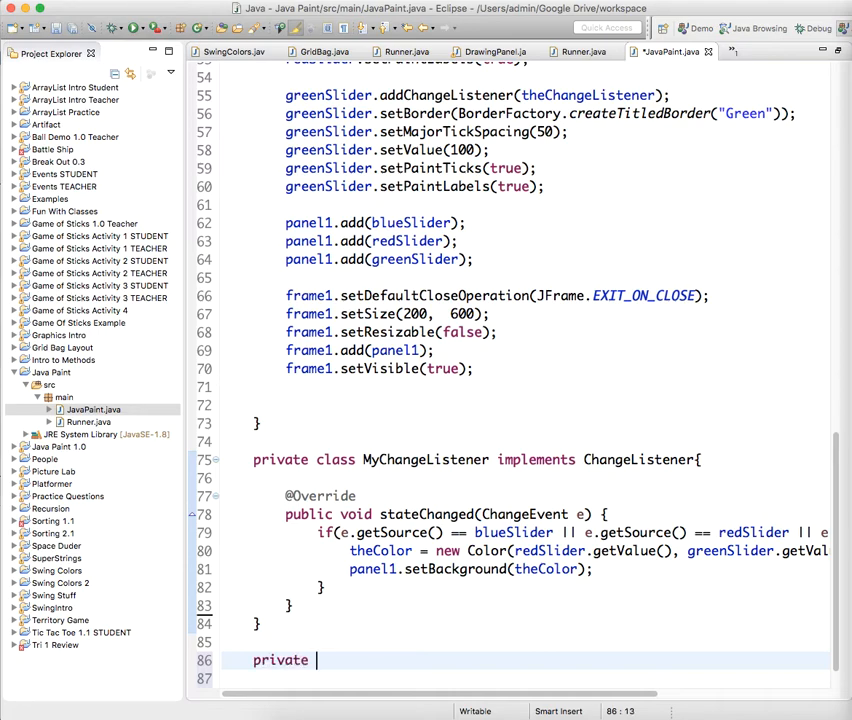
text( class )
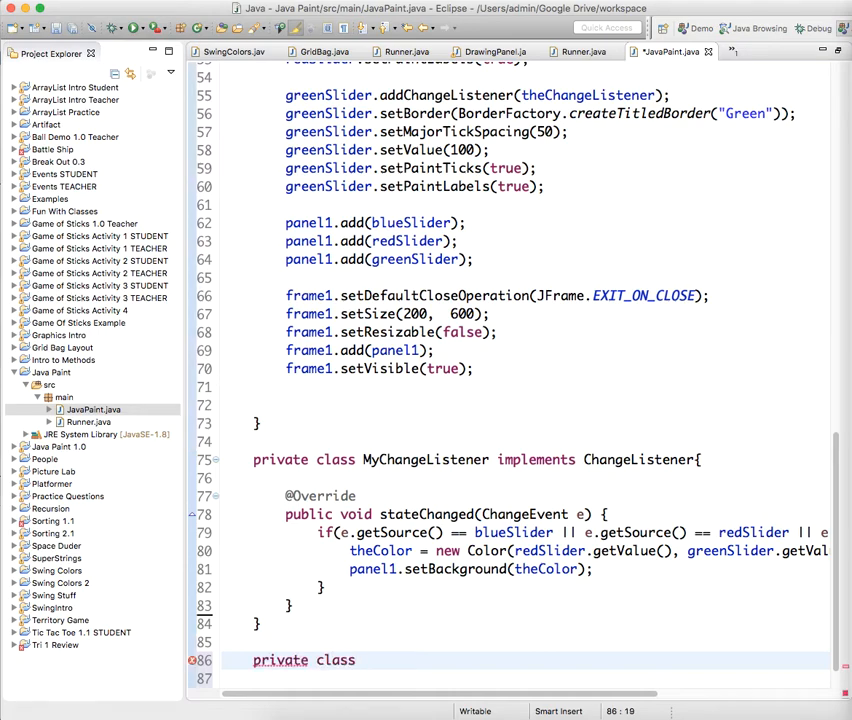
text(My)
text(Panel e)
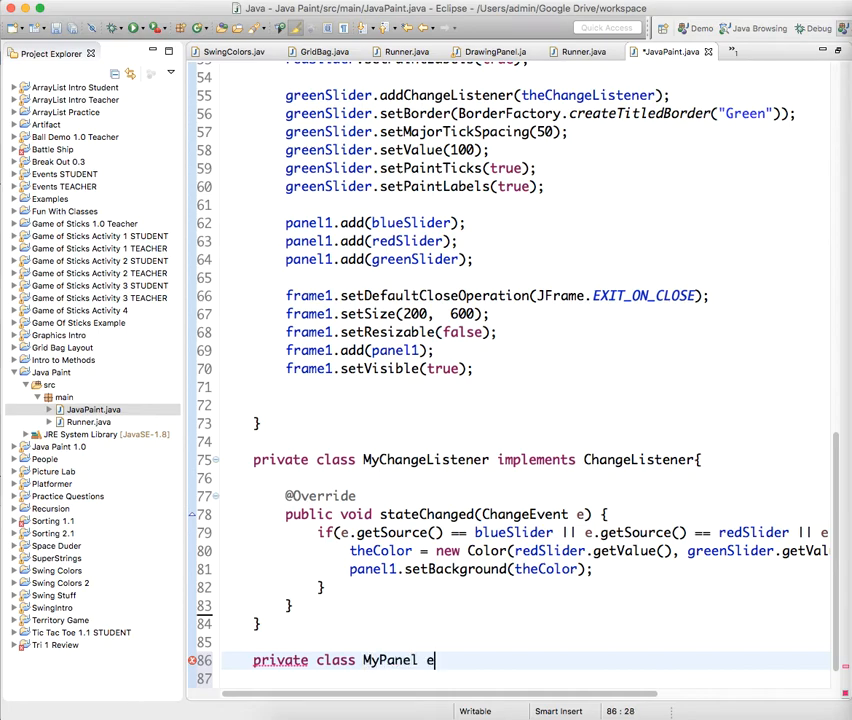
text(xtends J)
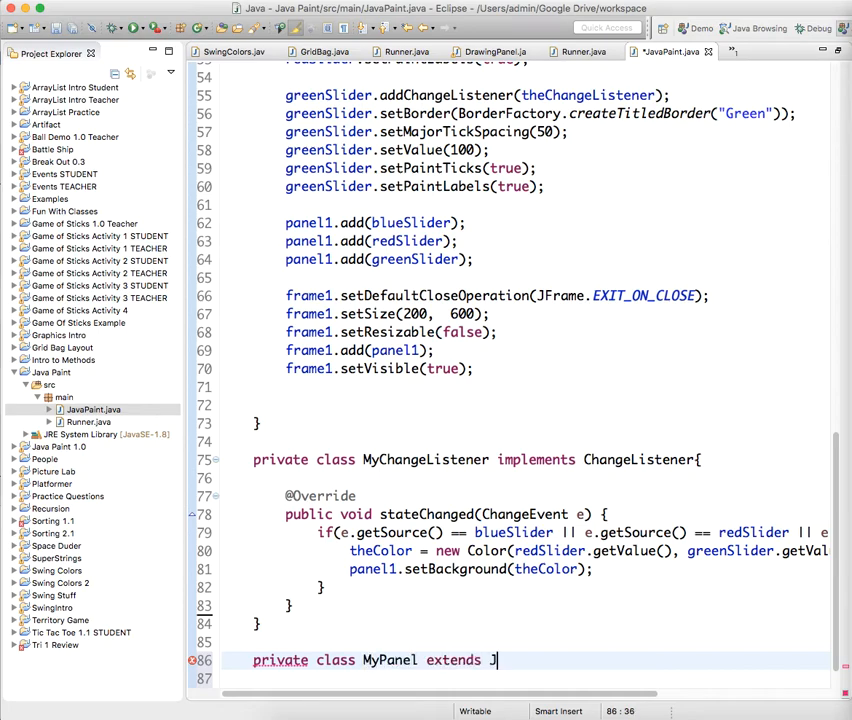
text(Panel)
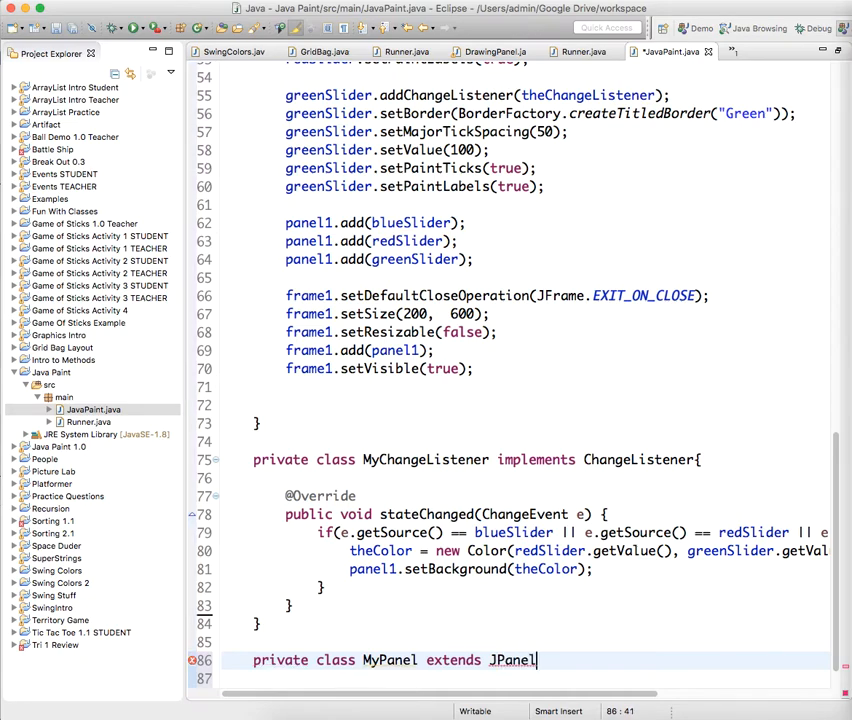
text( {)
key(Return)
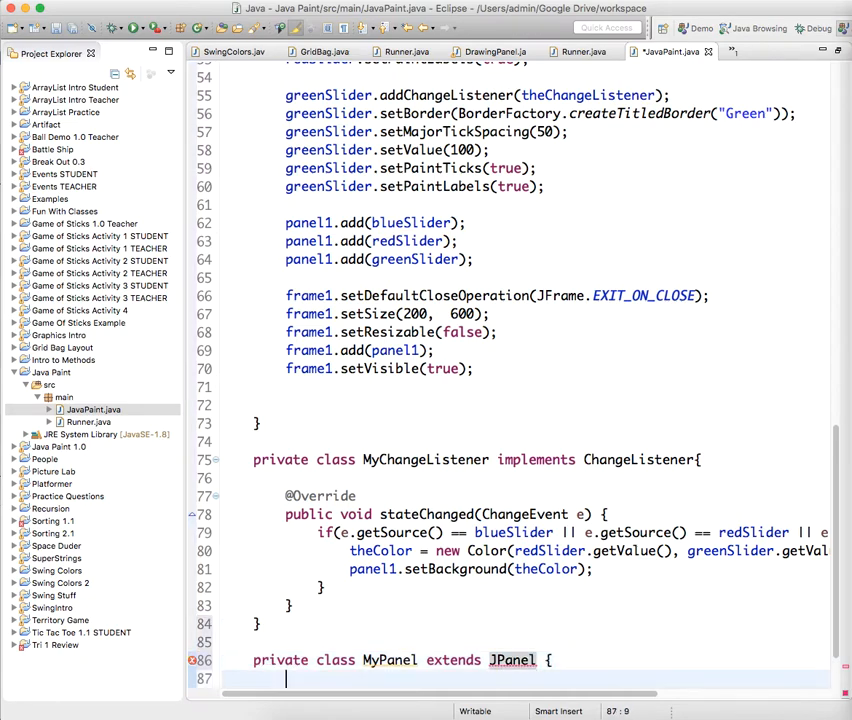
scroll(359, 620, down, 4)
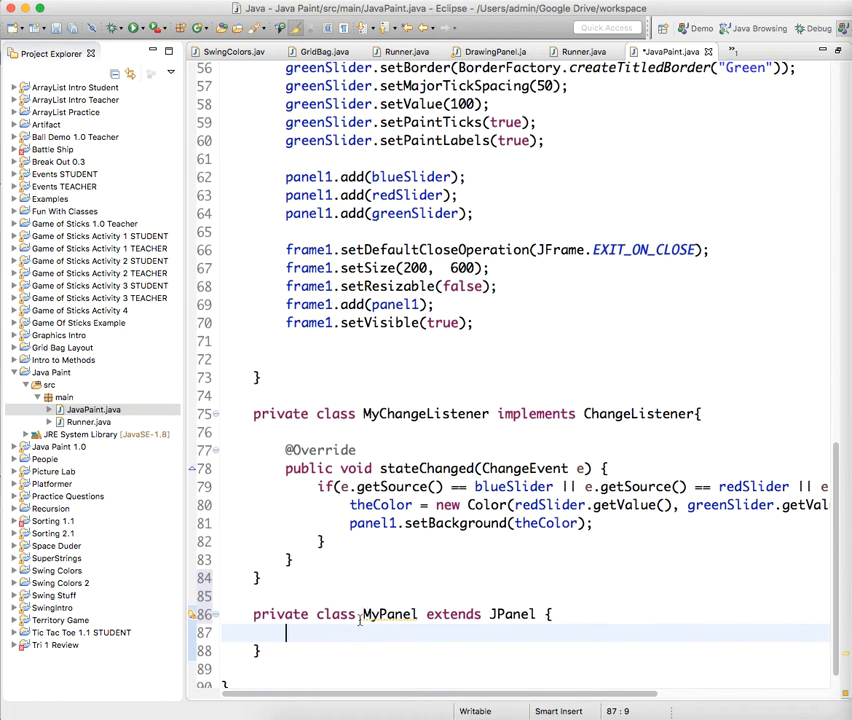
key(Return)
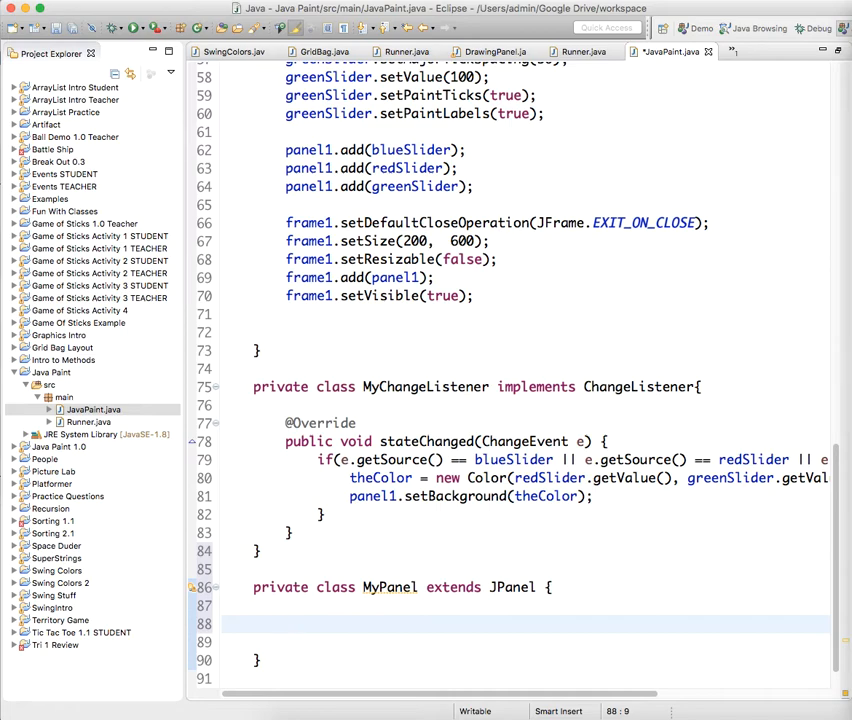
text(public )
text(void pain)
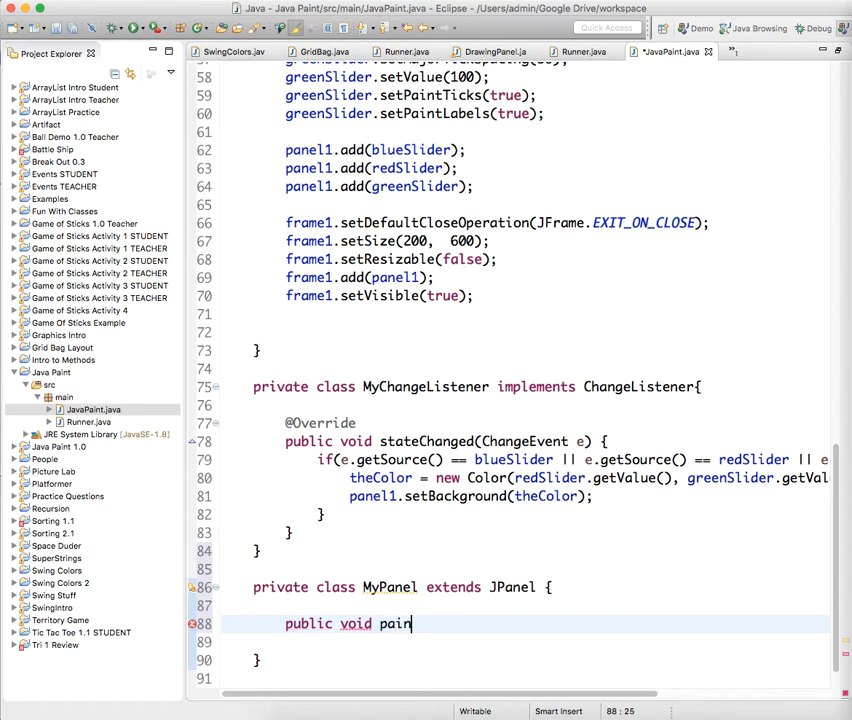
text(tCompoen)
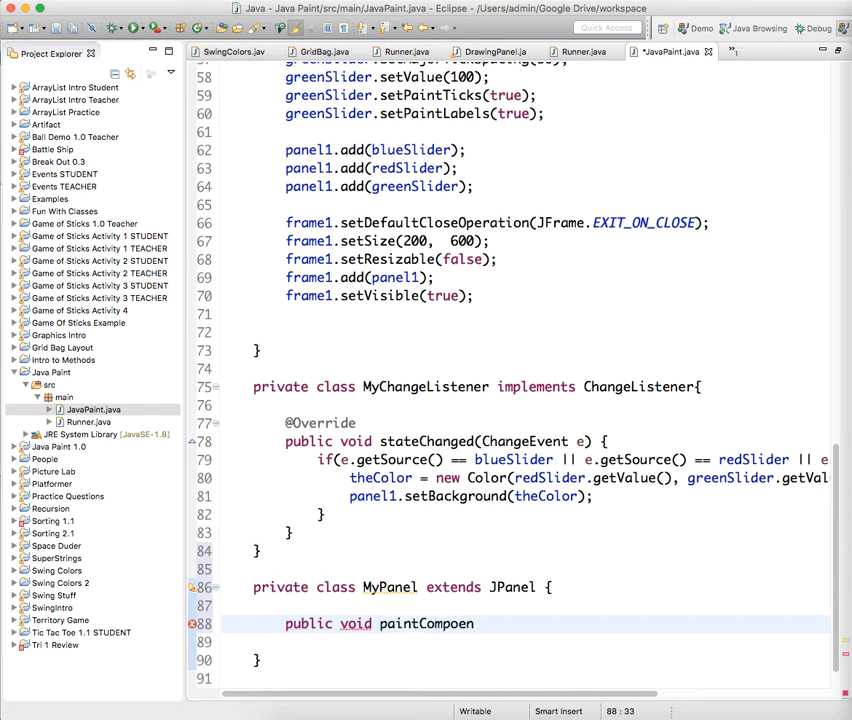
Write 'public void paintComponent(Graphics g) {' in MyPanel and import java.awt.Graphics via quick fix
key(BackSpace)
key(BackSpace)
text(nents)
key(BackSpace)
text((Graphic)
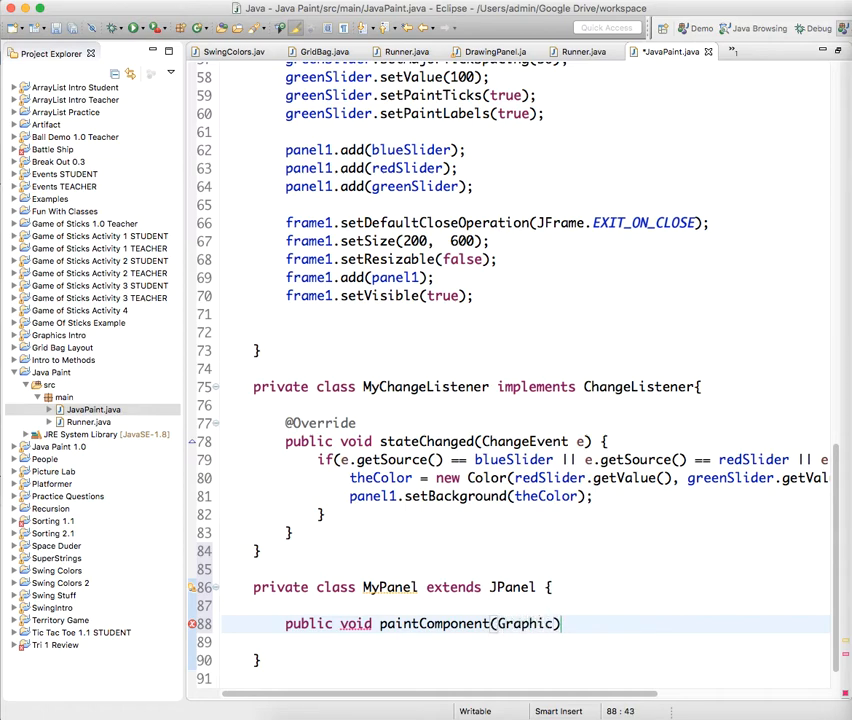
text(s g) )
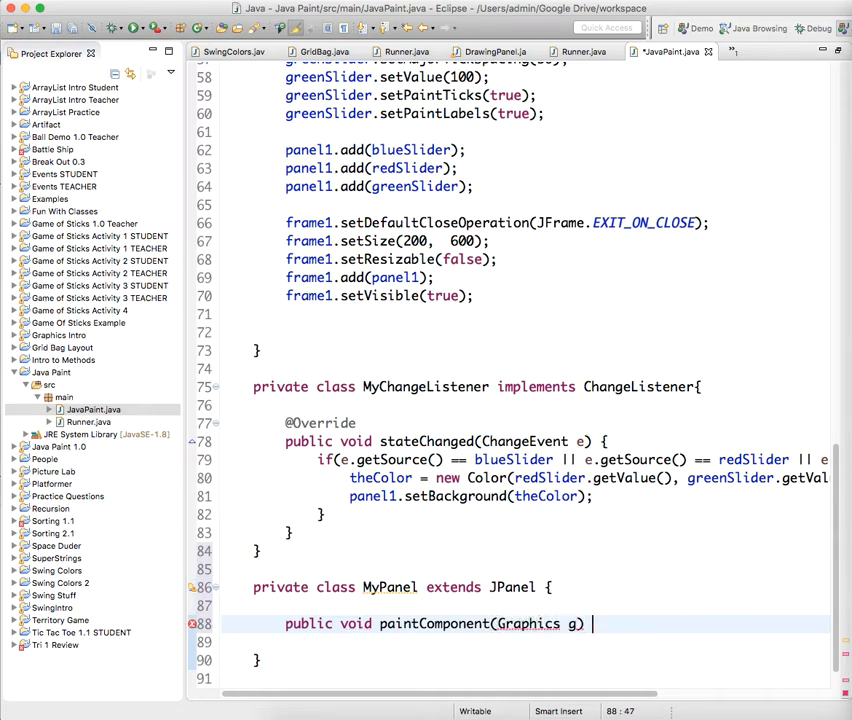
text({)
key(Return)
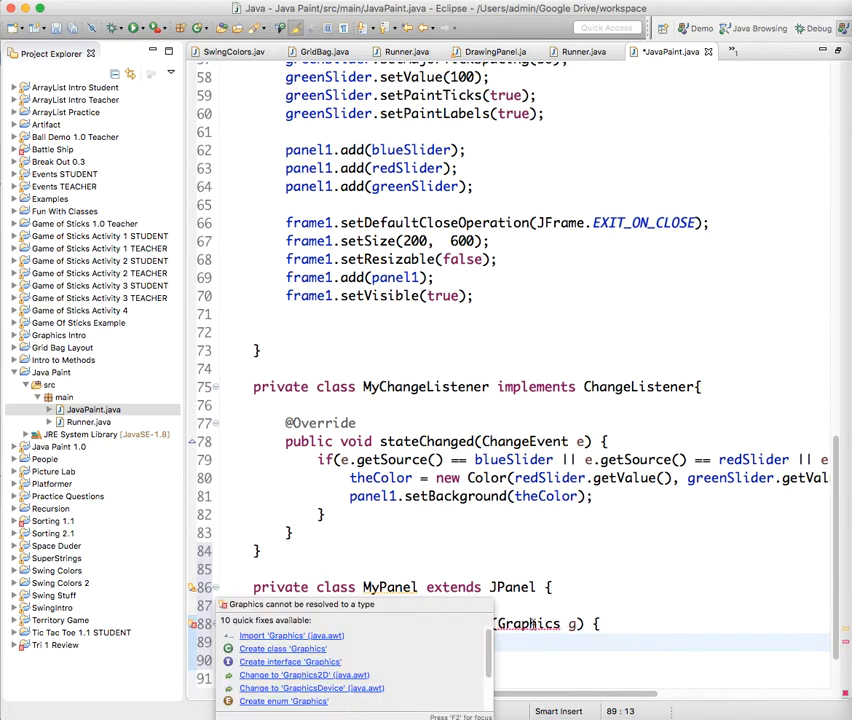
click(300, 636)
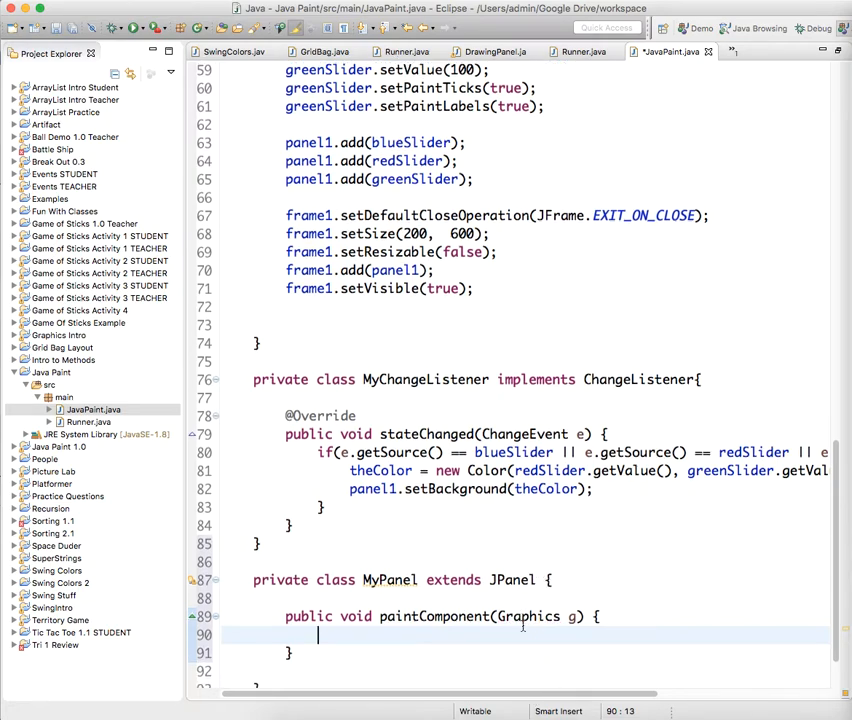
scroll(523, 626, down, 4)
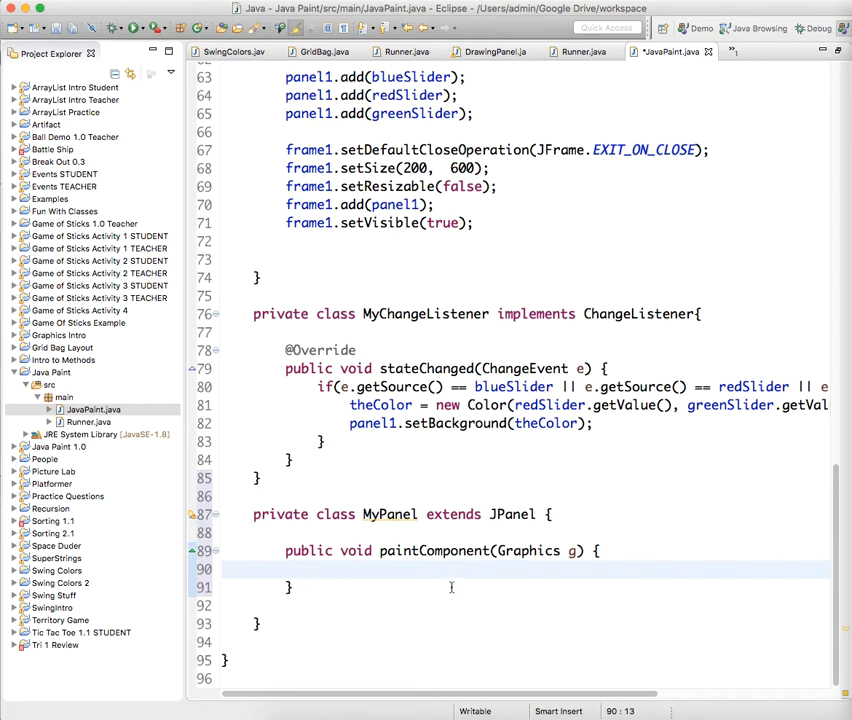
key(Return)
key(Return)
key(Up)
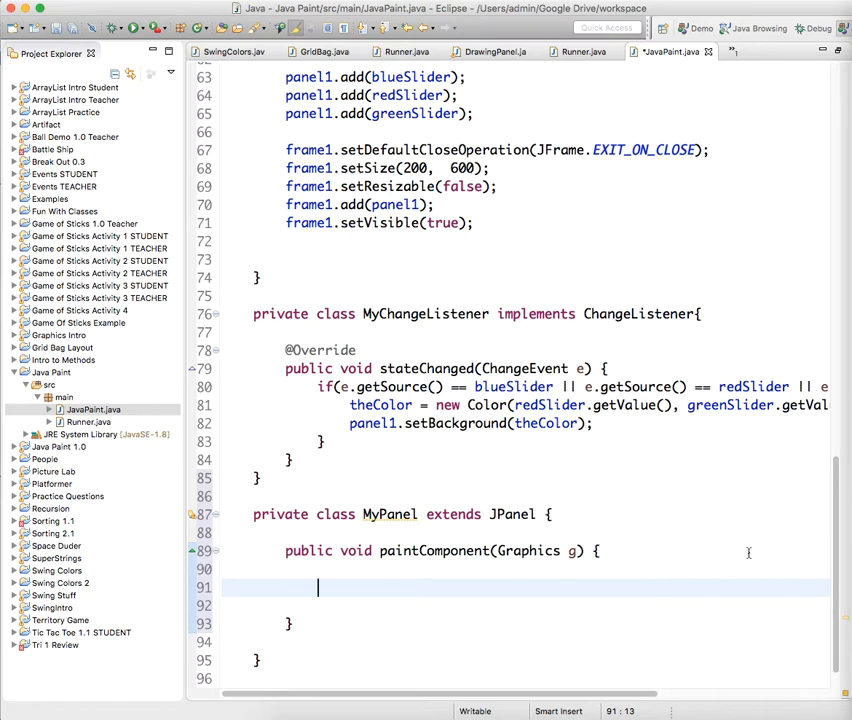
text(Graphi)
text(cs2)
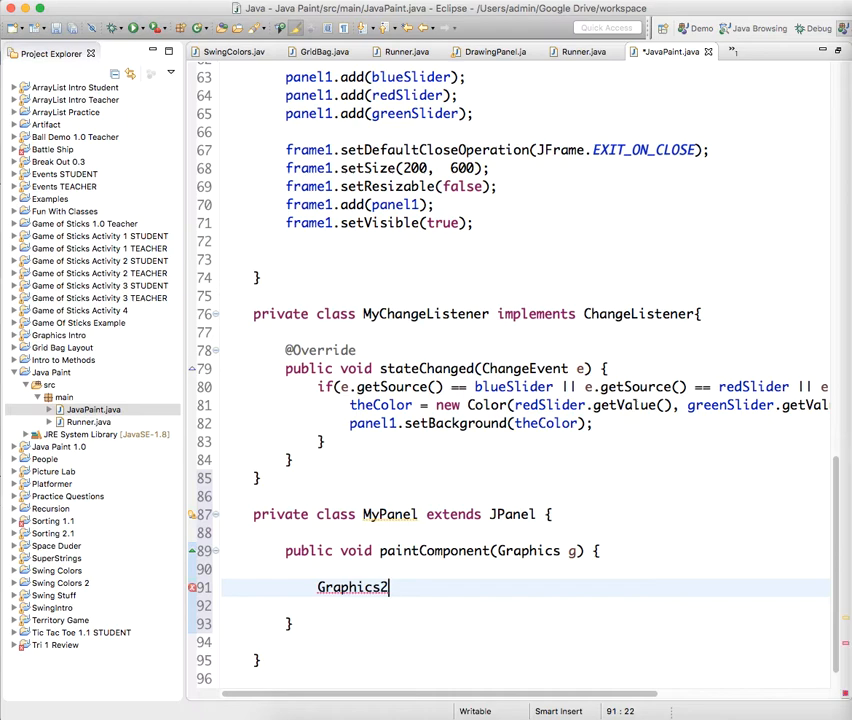
text(D g)
text(2)
text( = )
text(()
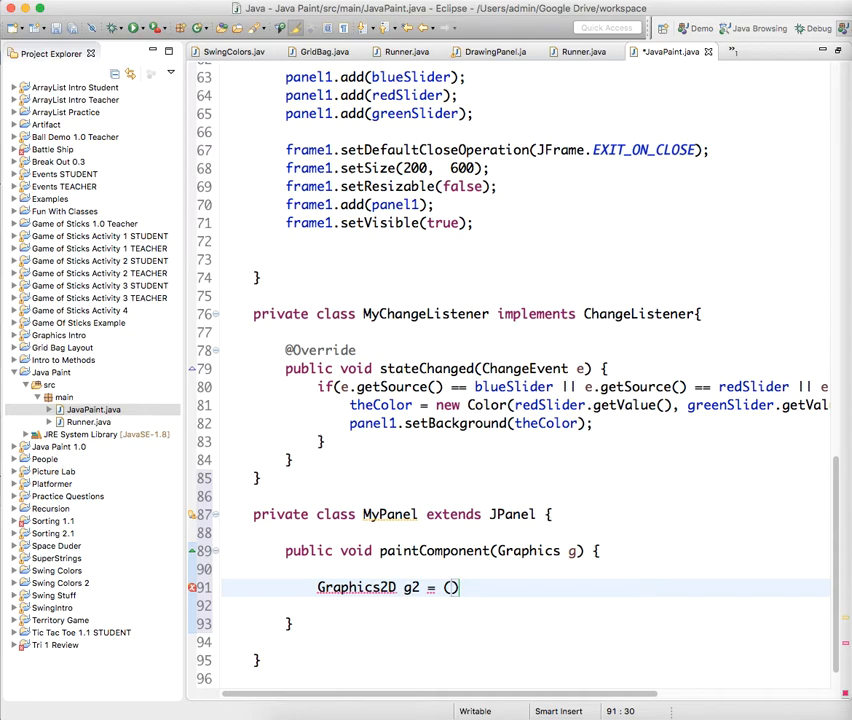
text(Graphics)
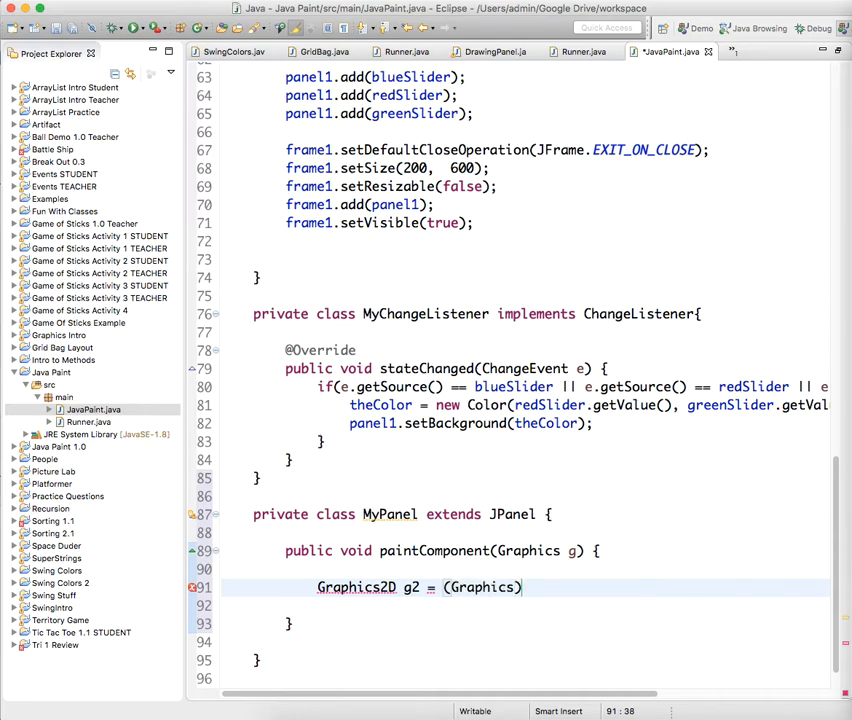
text(2D)
Add 'Graphics2D g2 = (Graphics2D) g;' and import java.awt.Graphics2D to clear the error
key(Right)
key(Down)
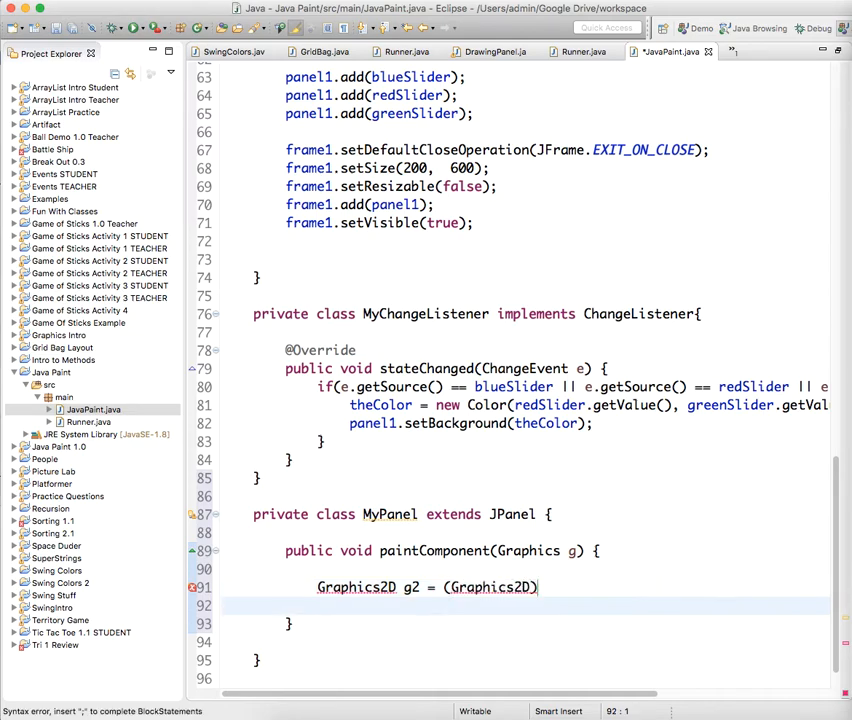
key(Up)
text(g;)
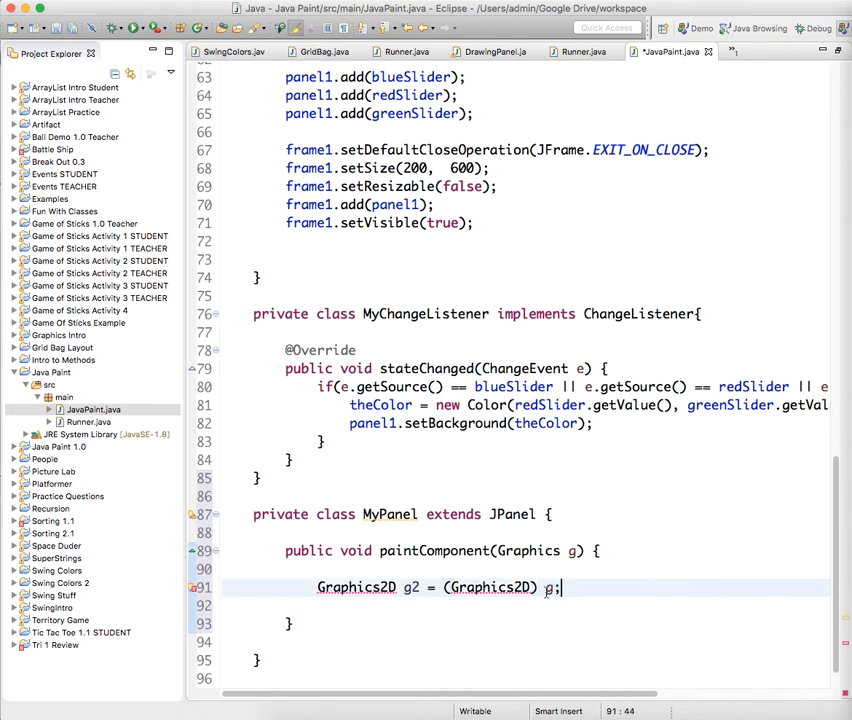
mouse_move(490, 587)
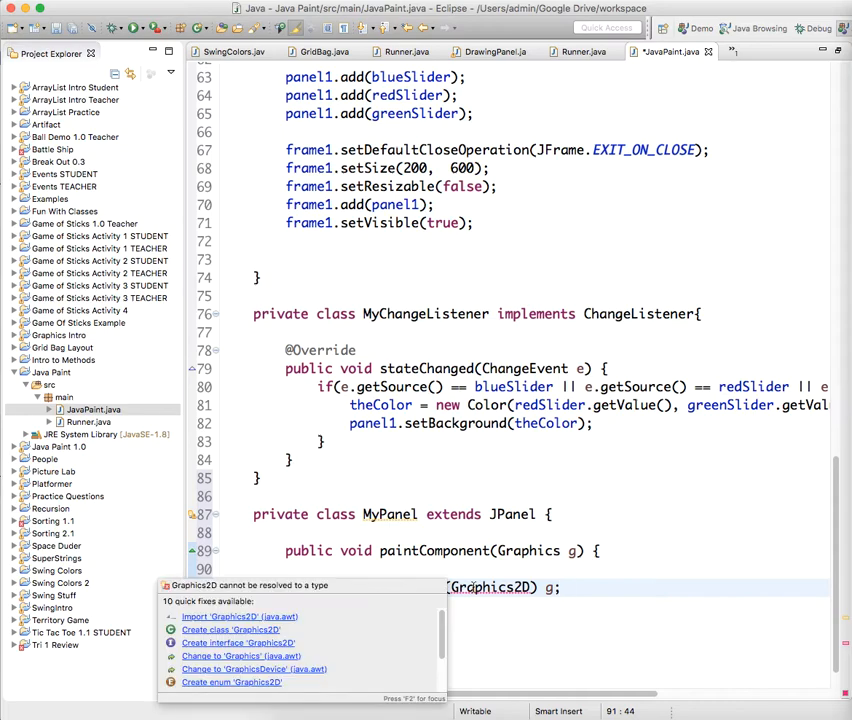
click(240, 617)
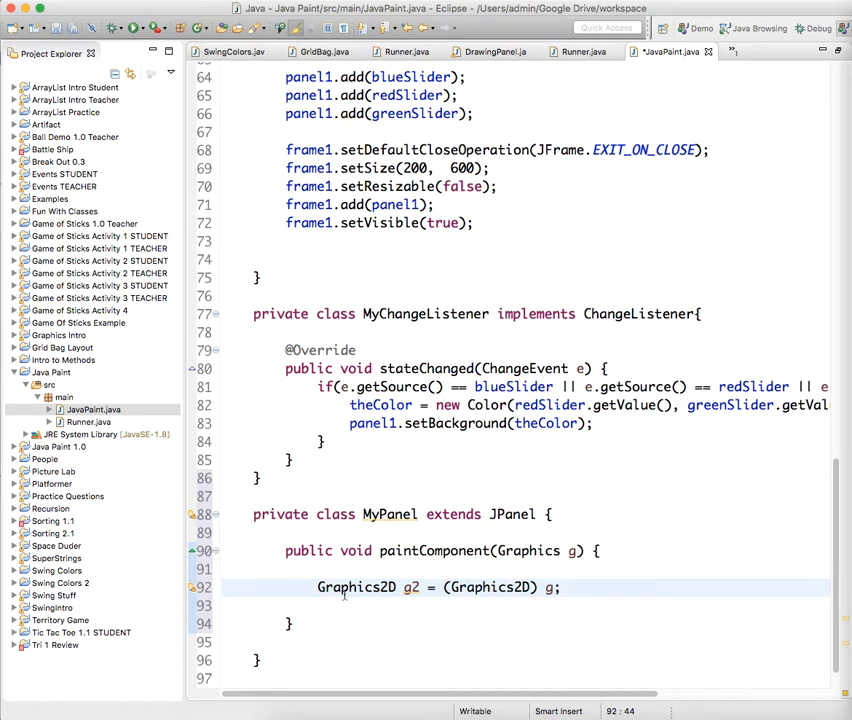
Set g2's colour to Color.WHITE and fill a 600×600 background rectangle at (0, 0)
key(Return)
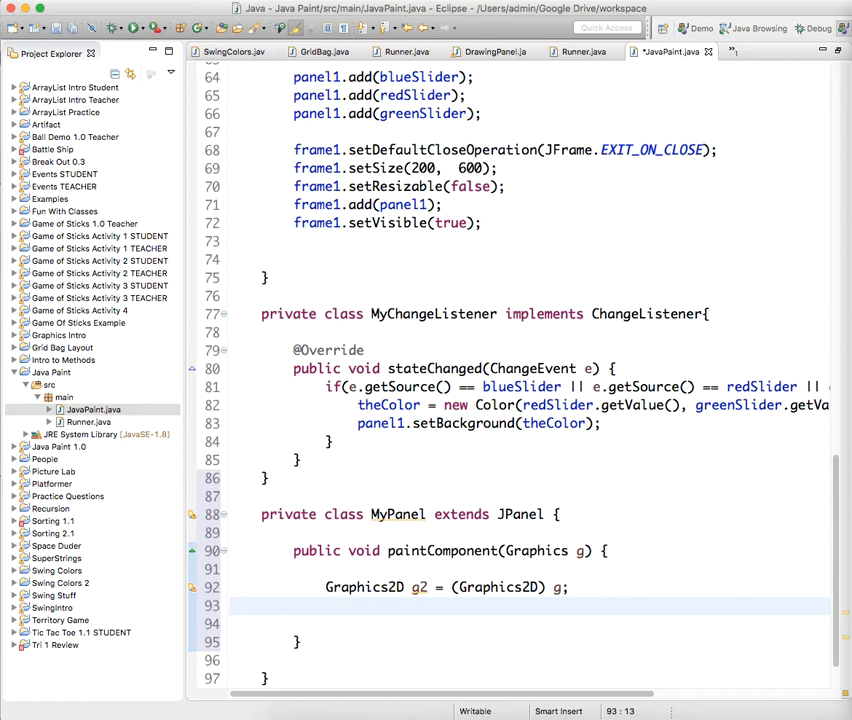
key(Return)
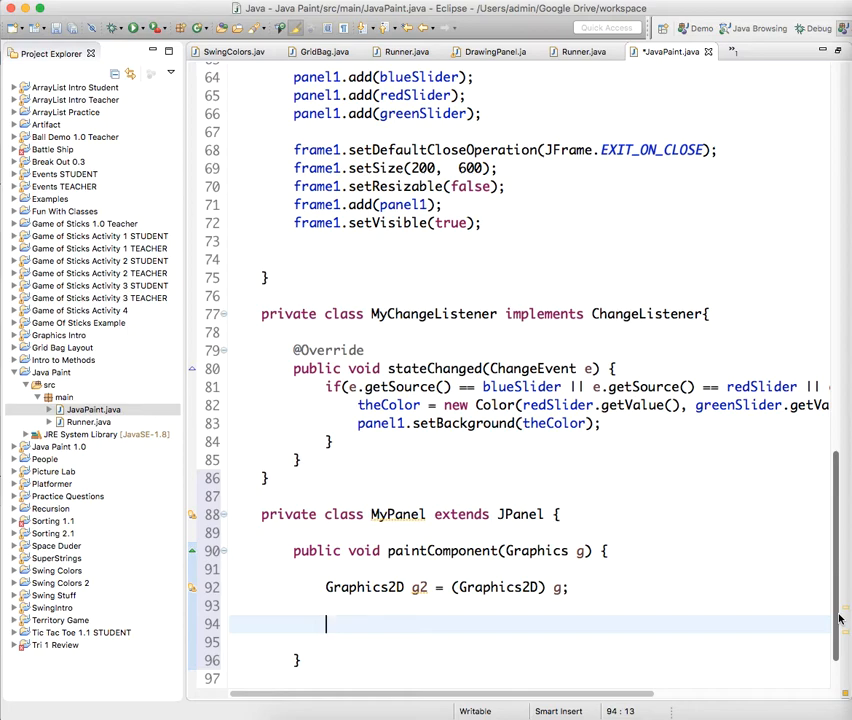
text(g2.se)
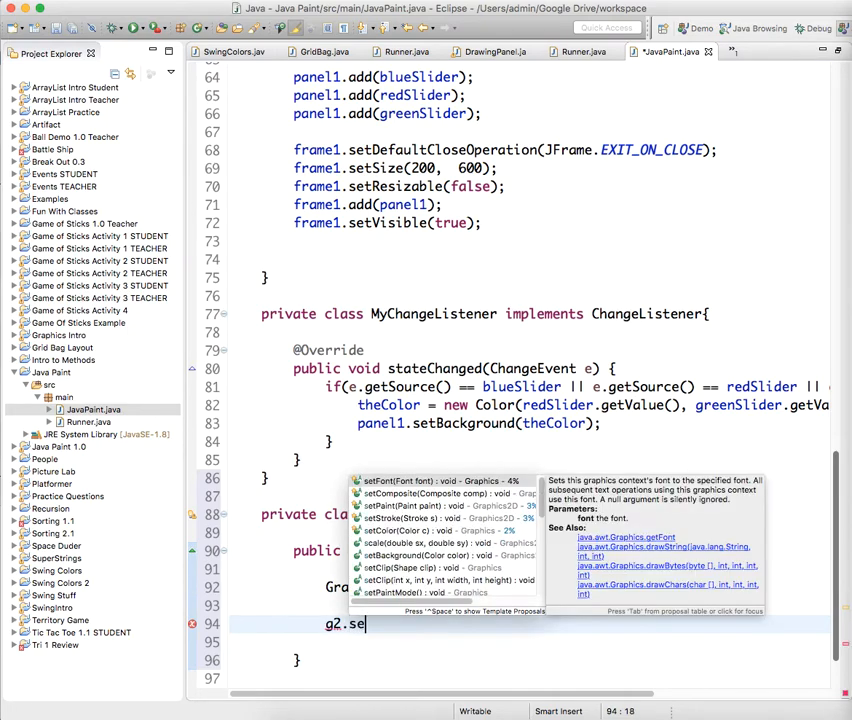
text(tCol)
key(Return)
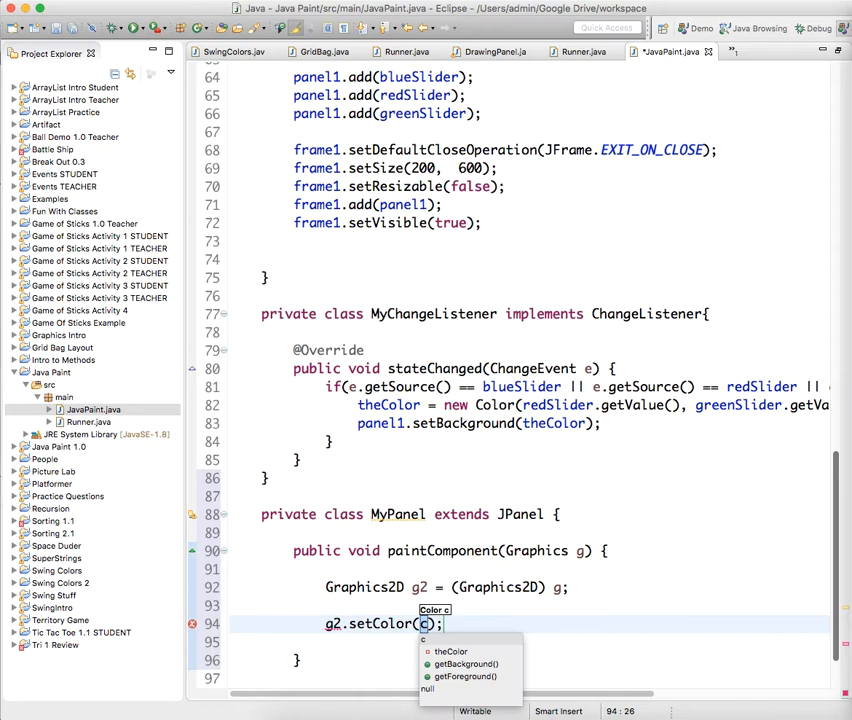
text(Color.)
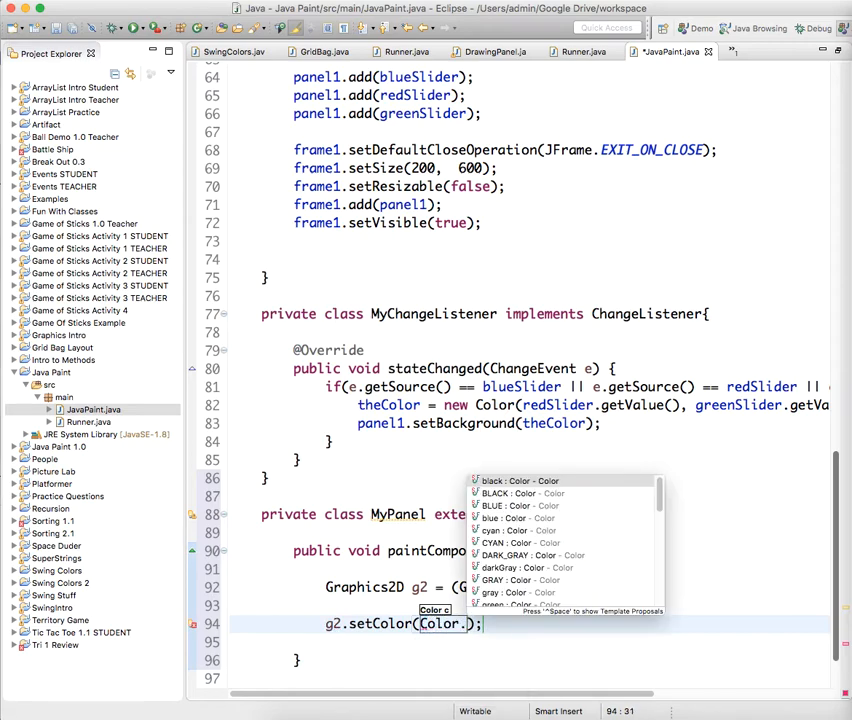
text(WHITE)
key(Escape)
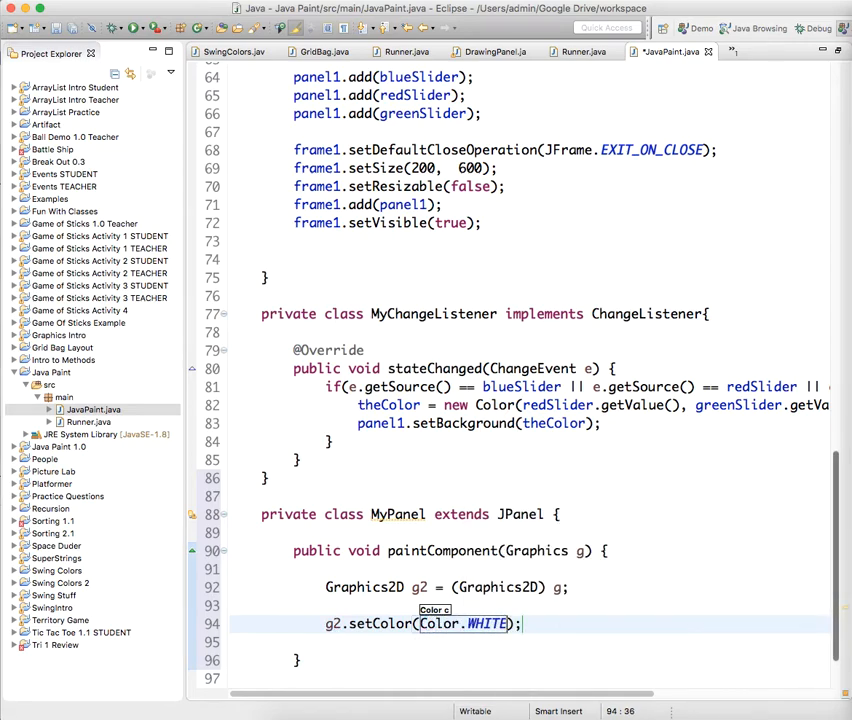
key(End)
key(Return)
text(g)
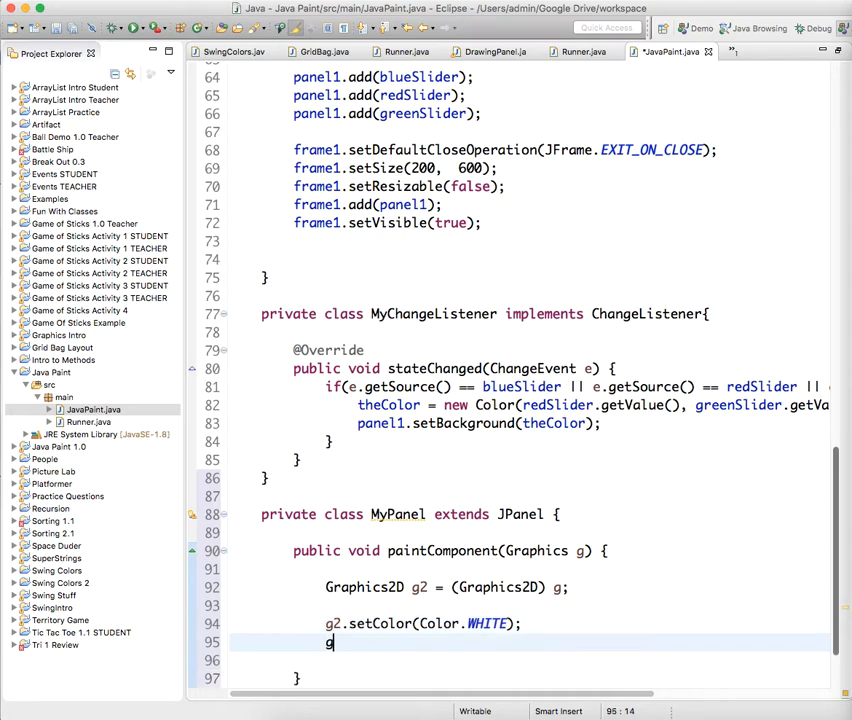
text(2.fill)
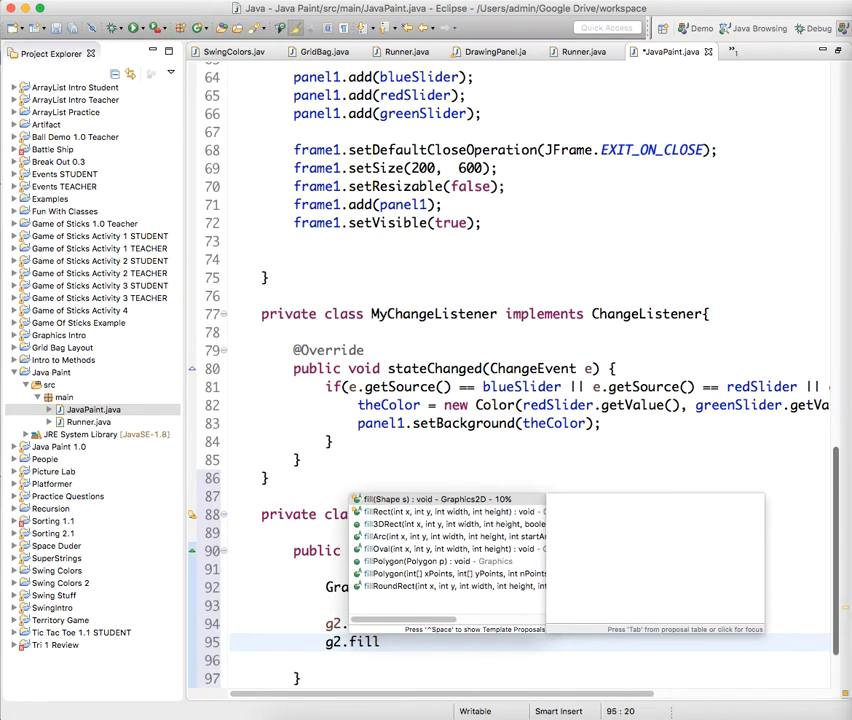
text(Re)
key(Return)
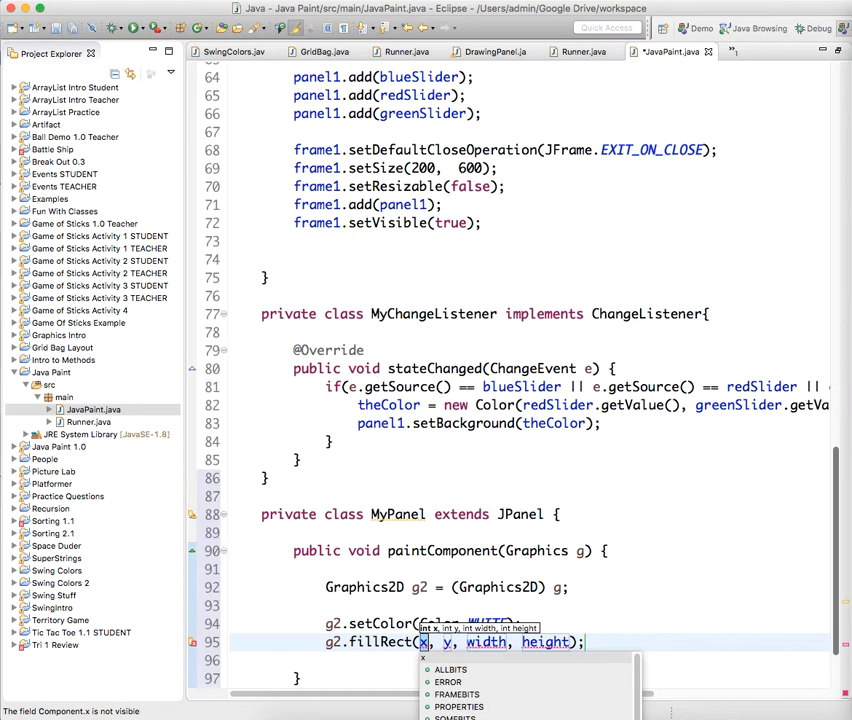
text(0)
key(Tab)
text(0)
key(Tab)
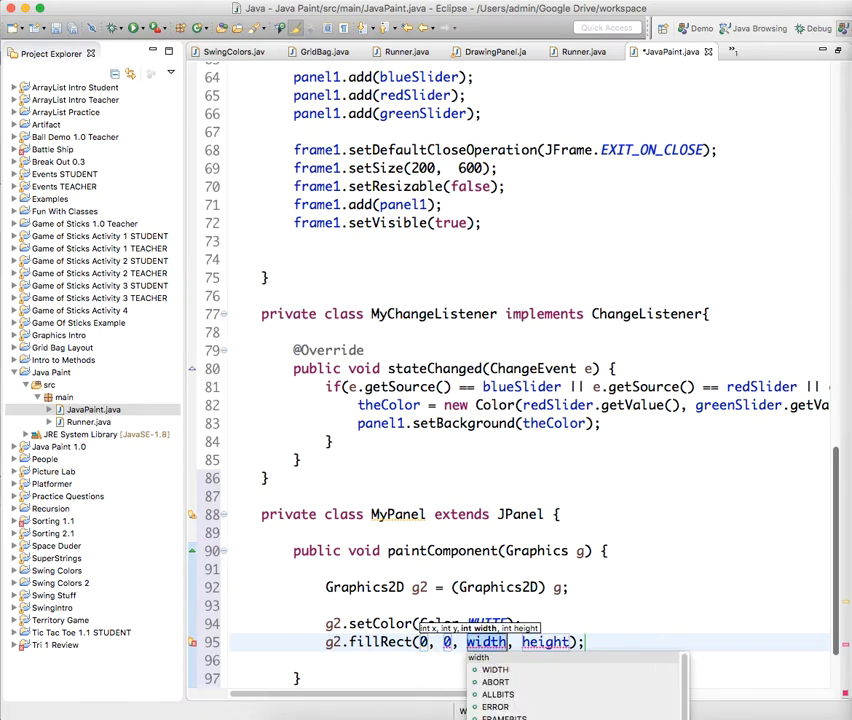
text(600)
key(Tab)
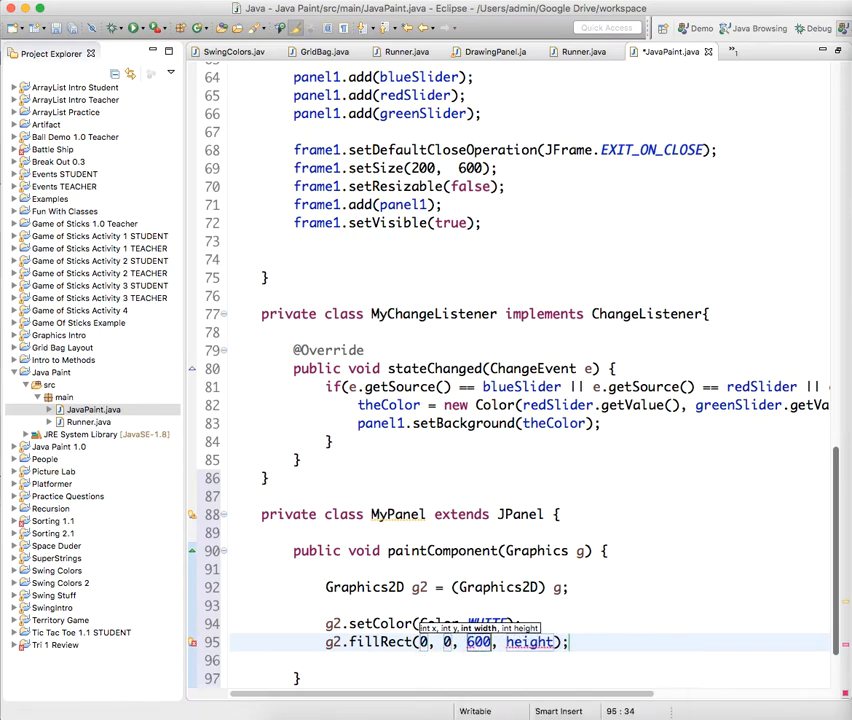
text(600)
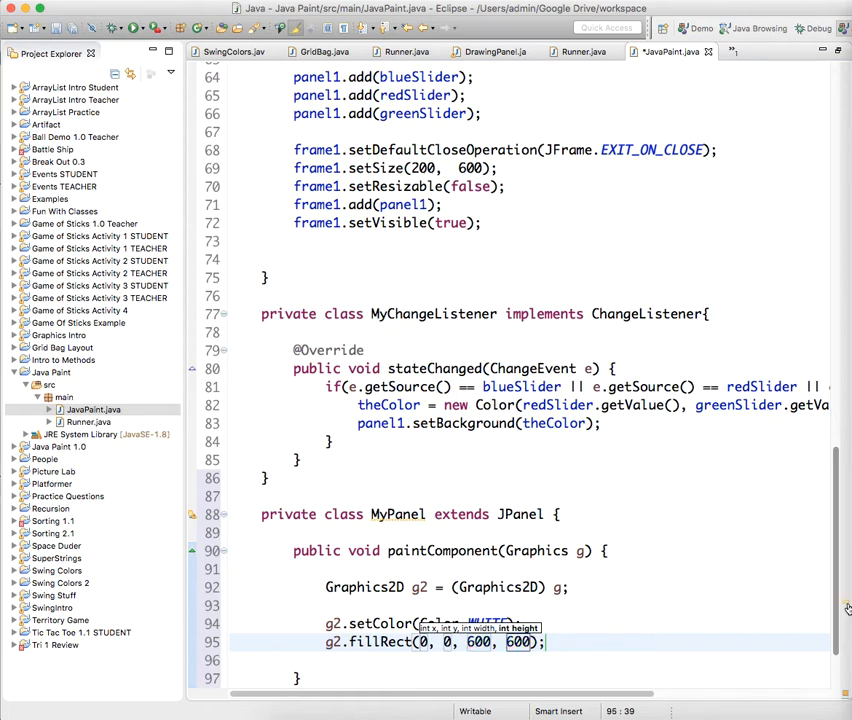
key(Return)
key(Return)
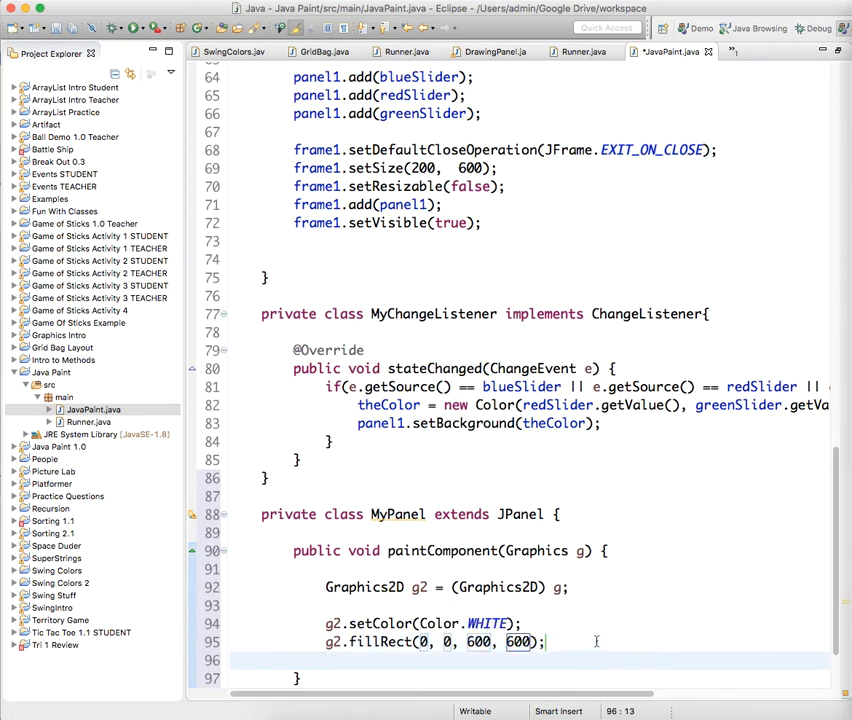
key(Escape)
text(g)
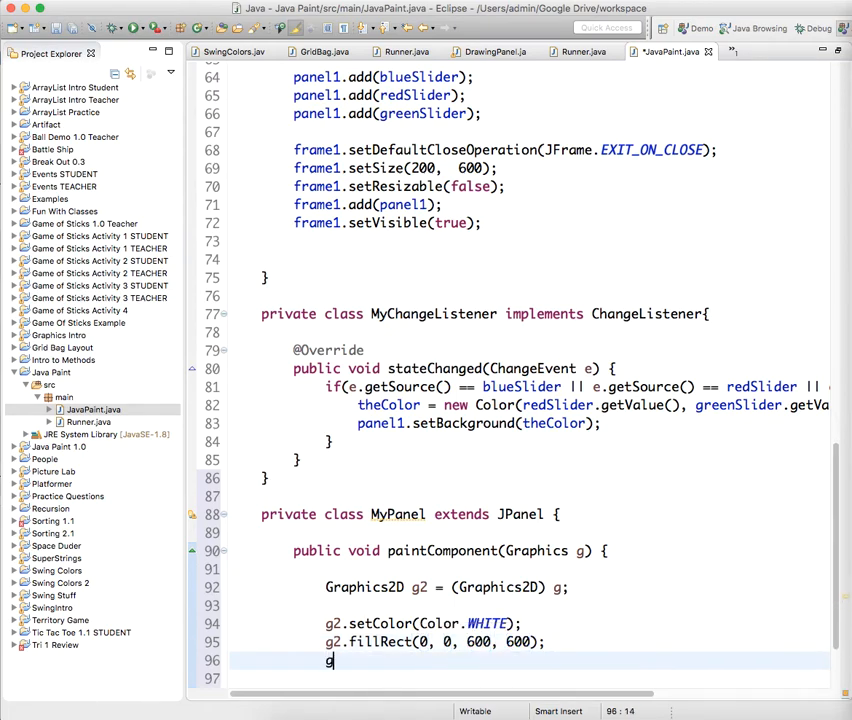
text(2.)
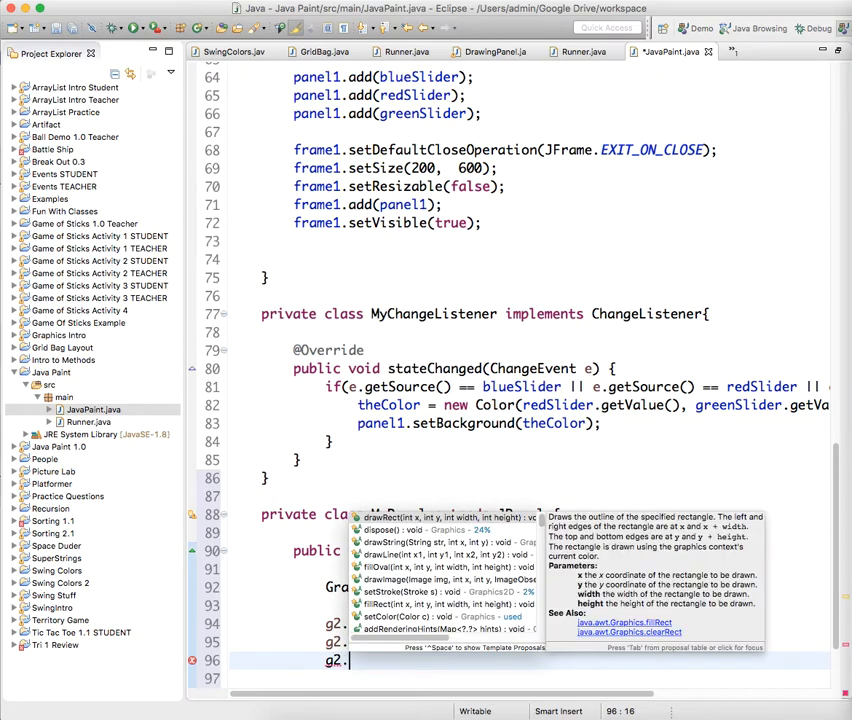
text(setCo)
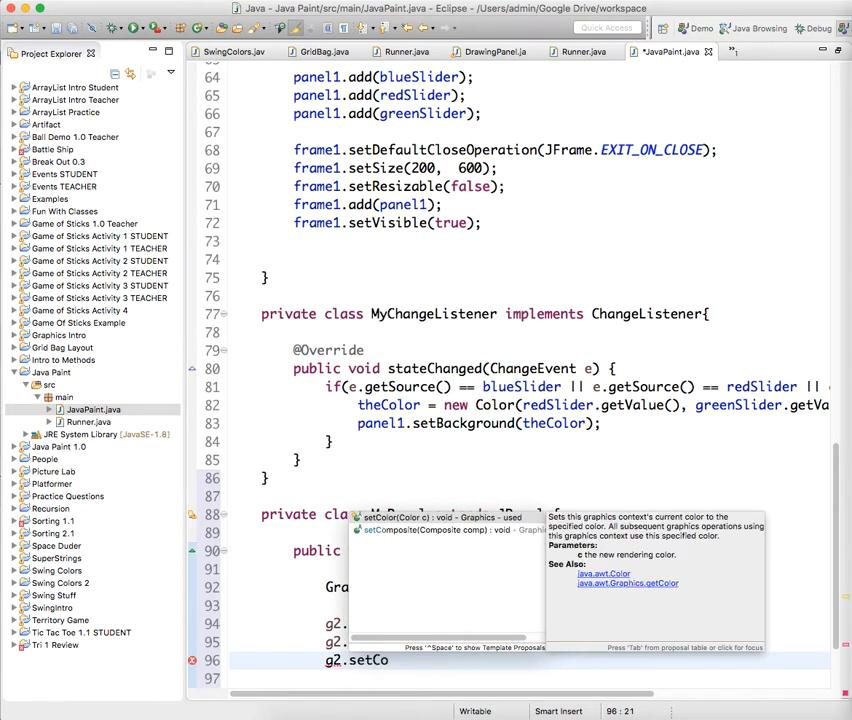
text(lor.)
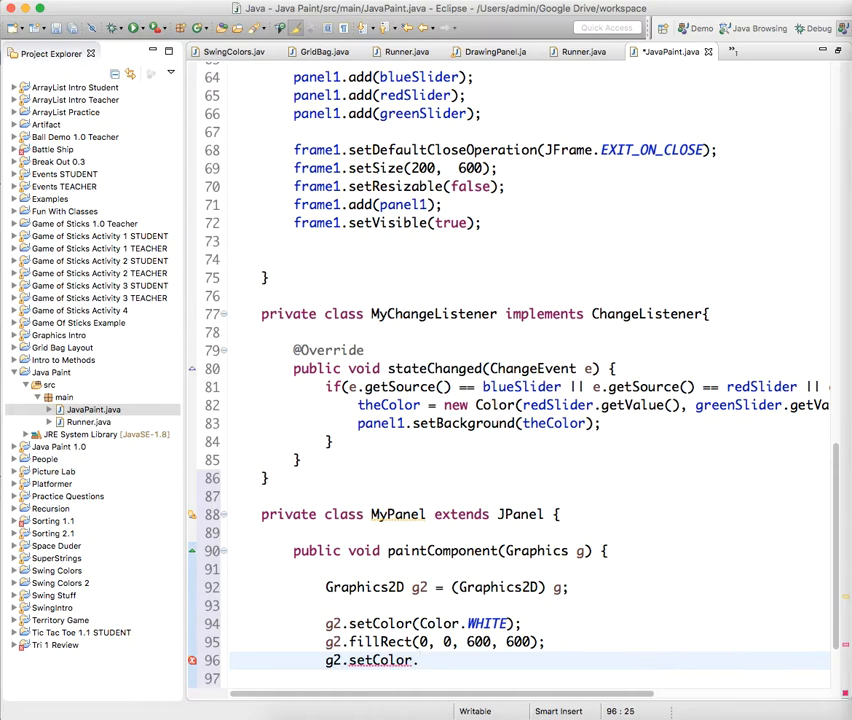
text(()
text(Color.BLA)
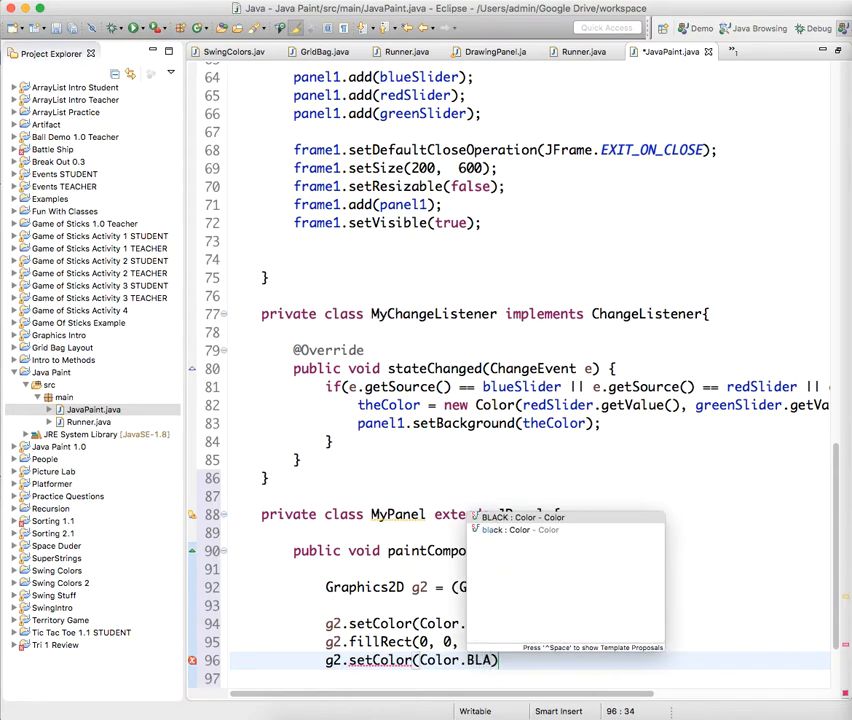
text(CK)
text(;)
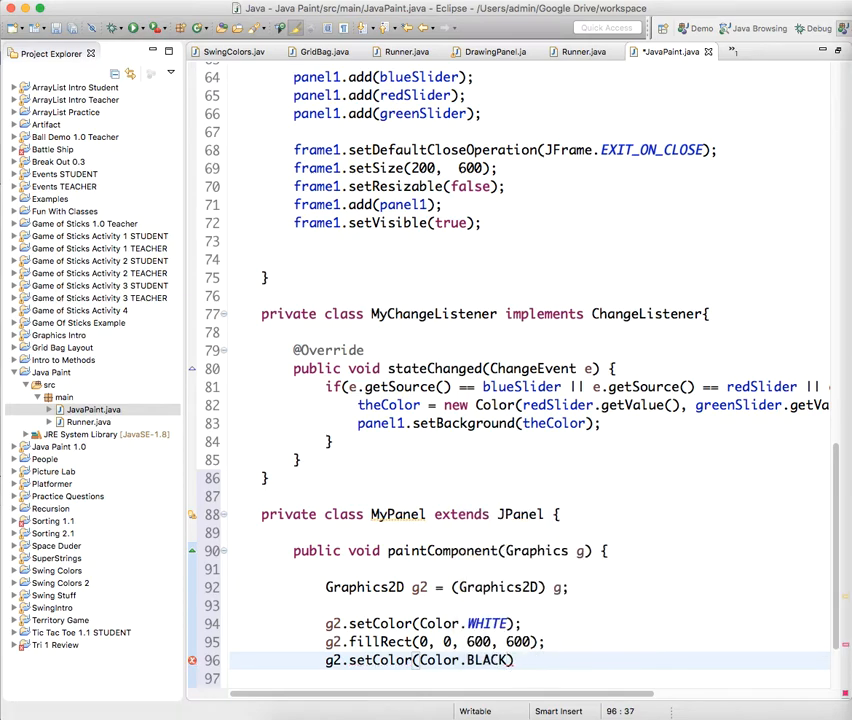
text(;)
Set g2's colour to Color.BLACK and fill a 50×50 square at (20, 20)
key(Return)
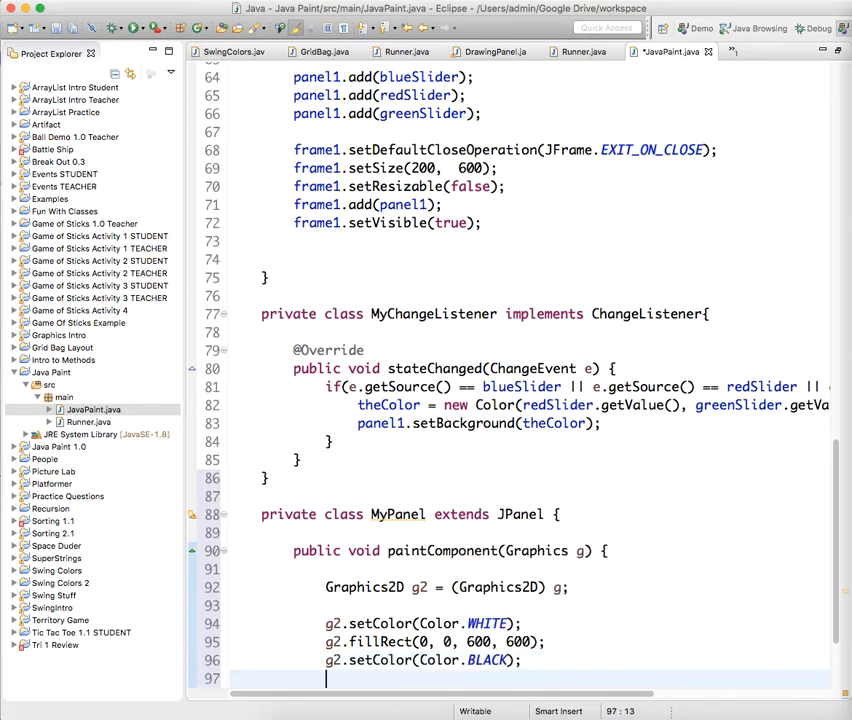
text(g2.f)
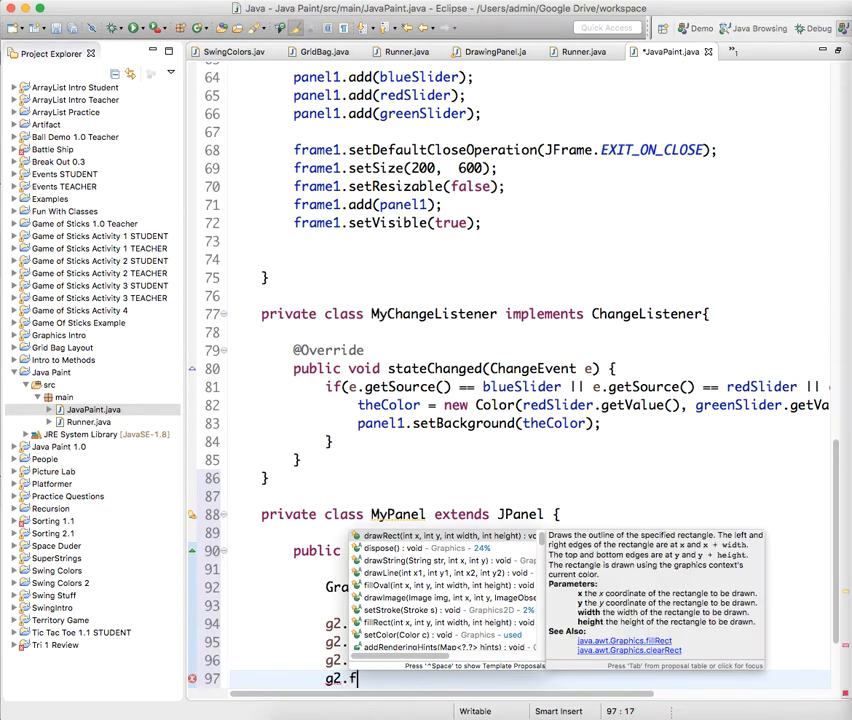
text(illRec)
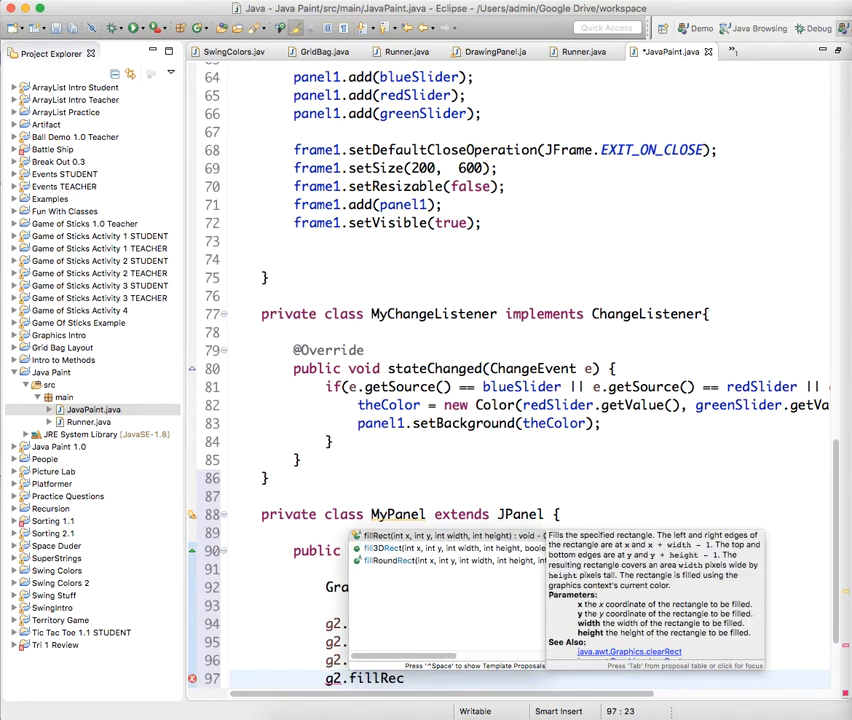
key(Return)
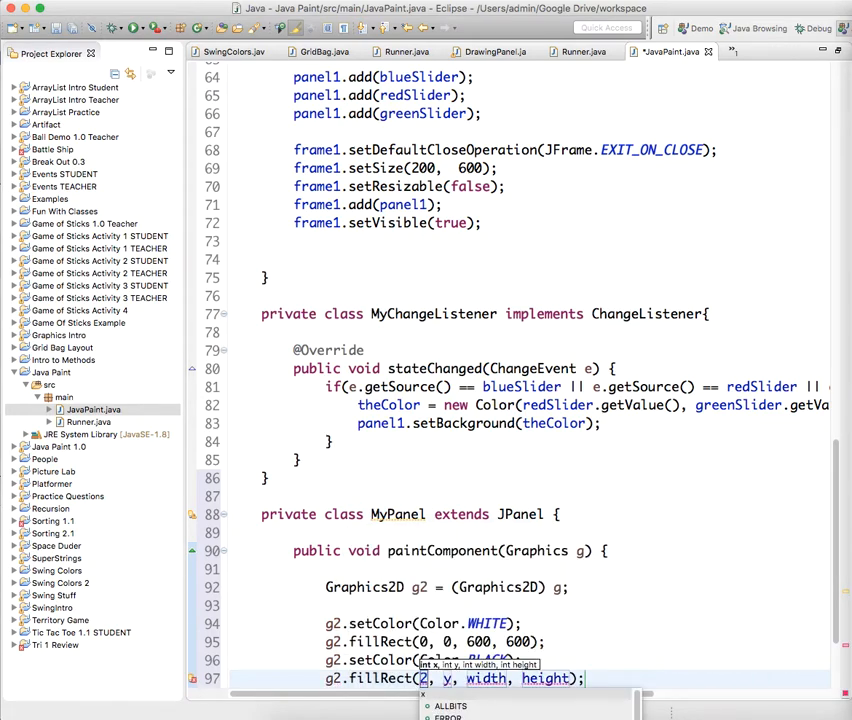
text(20)
key(Tab)
text(20)
key(Tab)
text(50)
key(Tab)
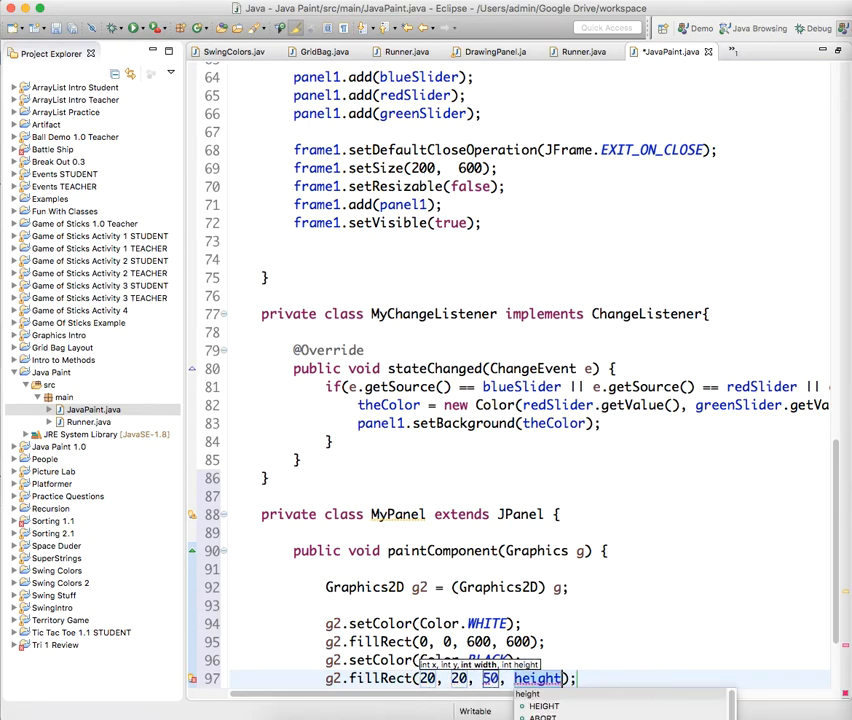
text(50)
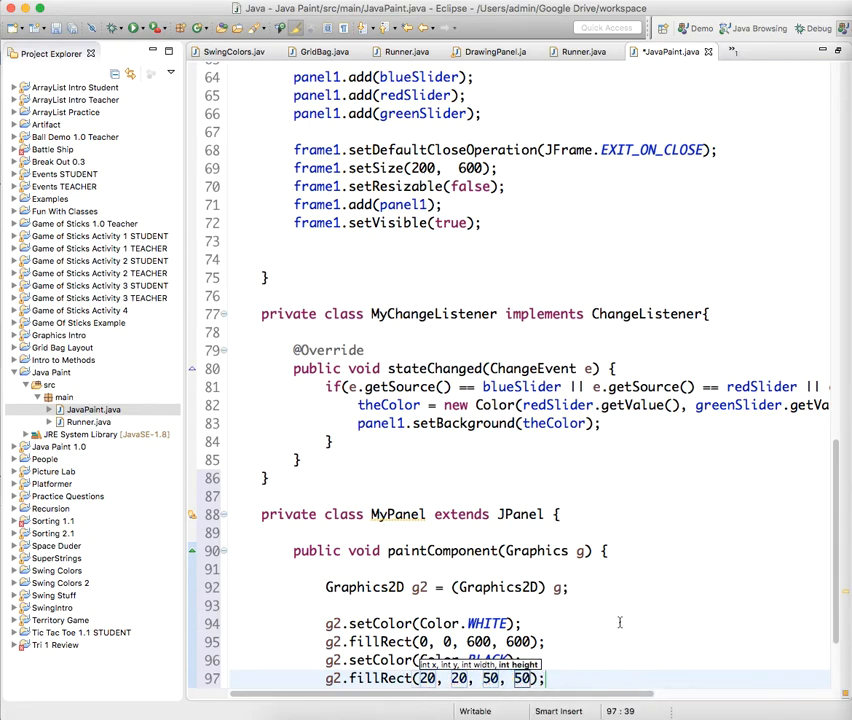
scroll(619, 622, down, 4)
scroll(619, 622, up, 1)
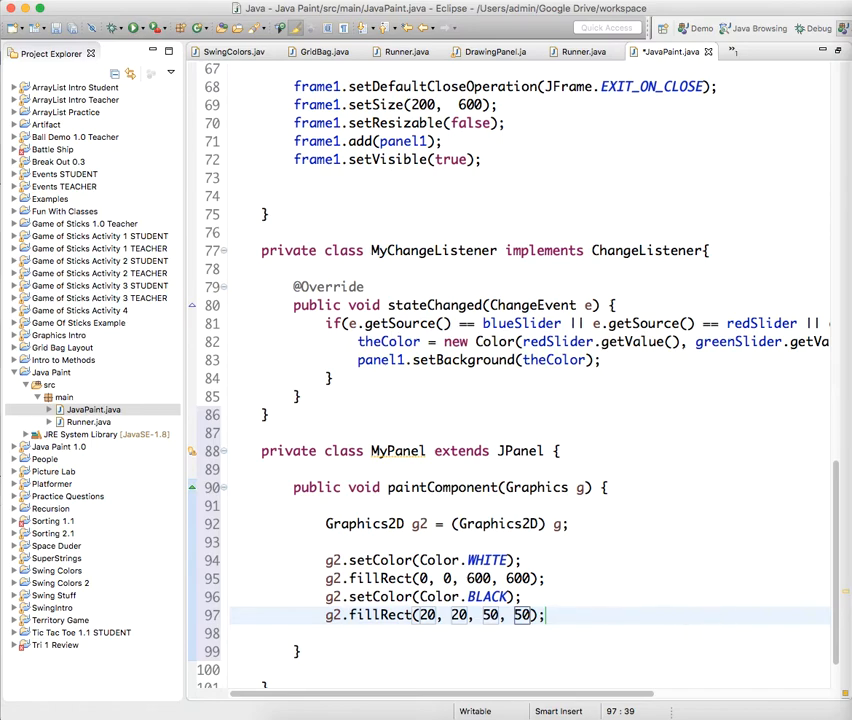
scroll(830, 330, up, 5)
scroll(830, 330, down, 5)
scroll(731, 164, up, 15)
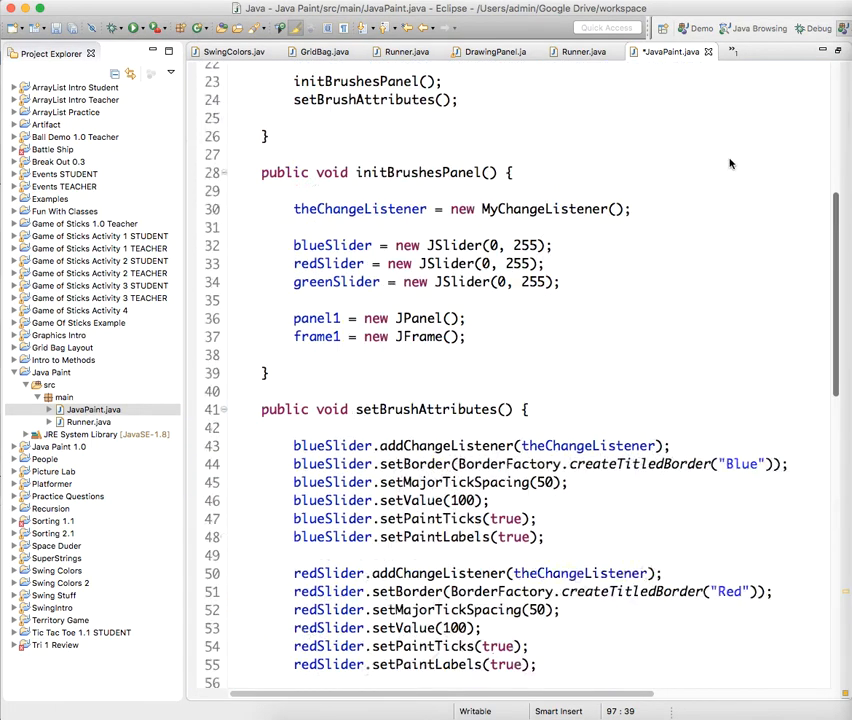
scroll(731, 164, up, 10)
Append ', frame2' to the JFrame field line and declare 'private MyPanel panel2;' below panel1
right_click(725, 210)
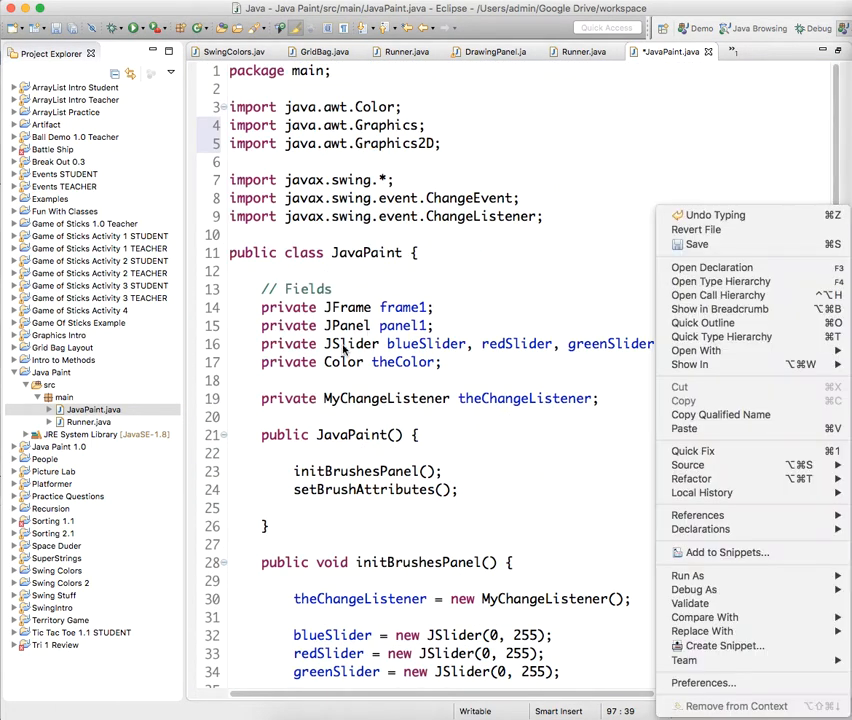
click(437, 326)
click(428, 307)
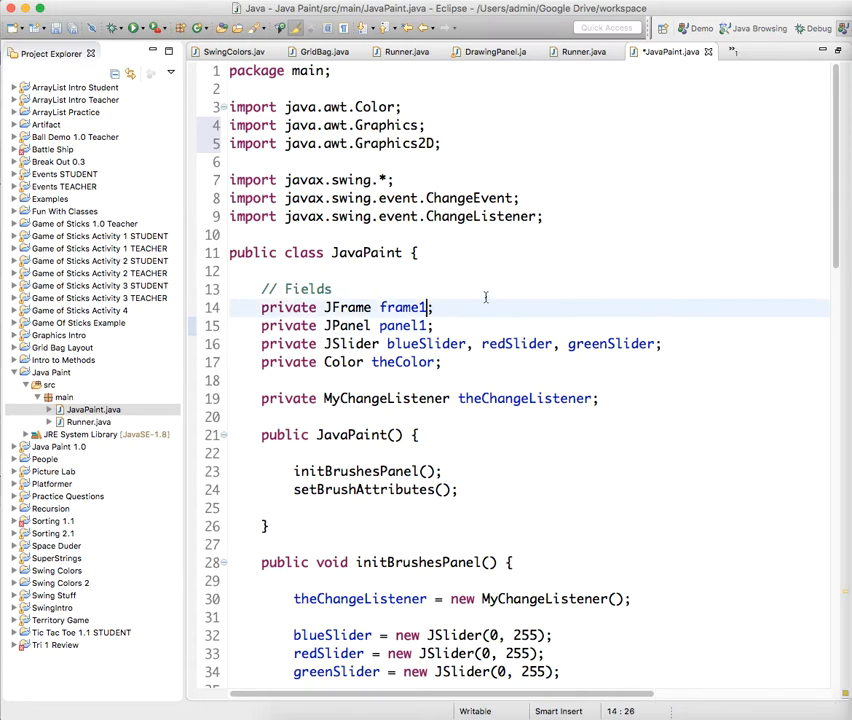
text(, frame)
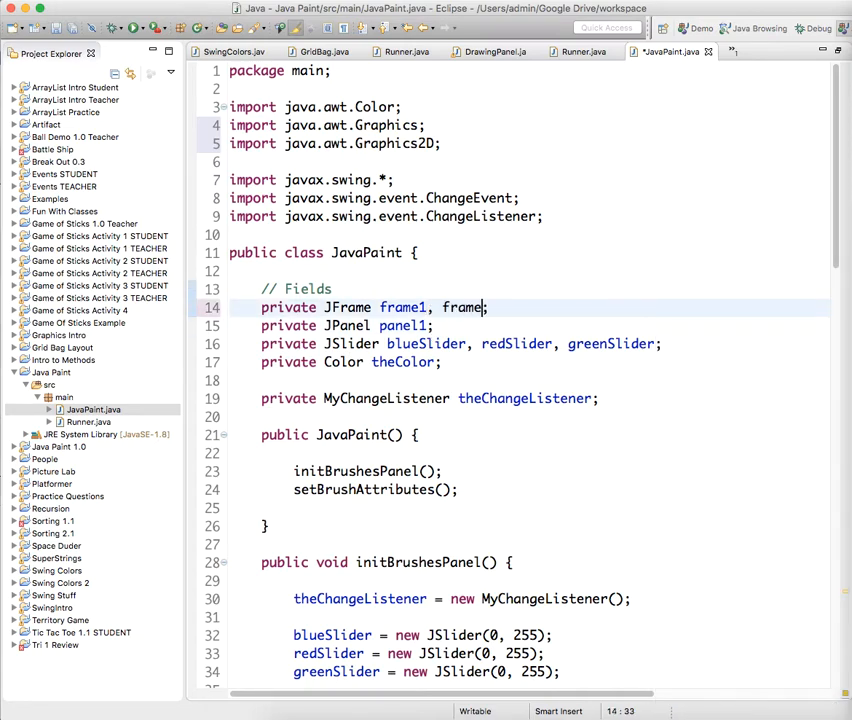
text(2)
key(Down)
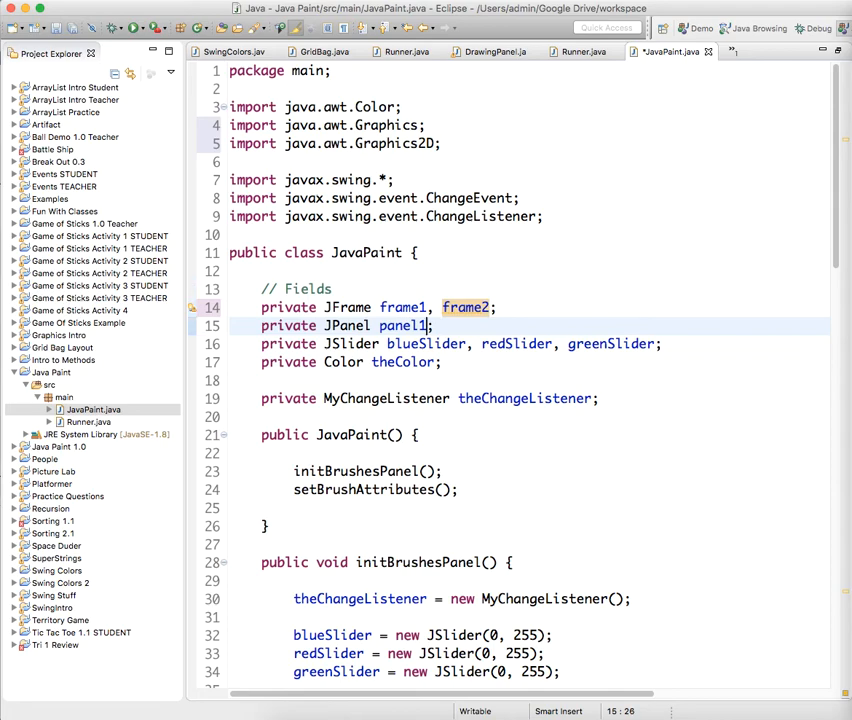
key(Return)
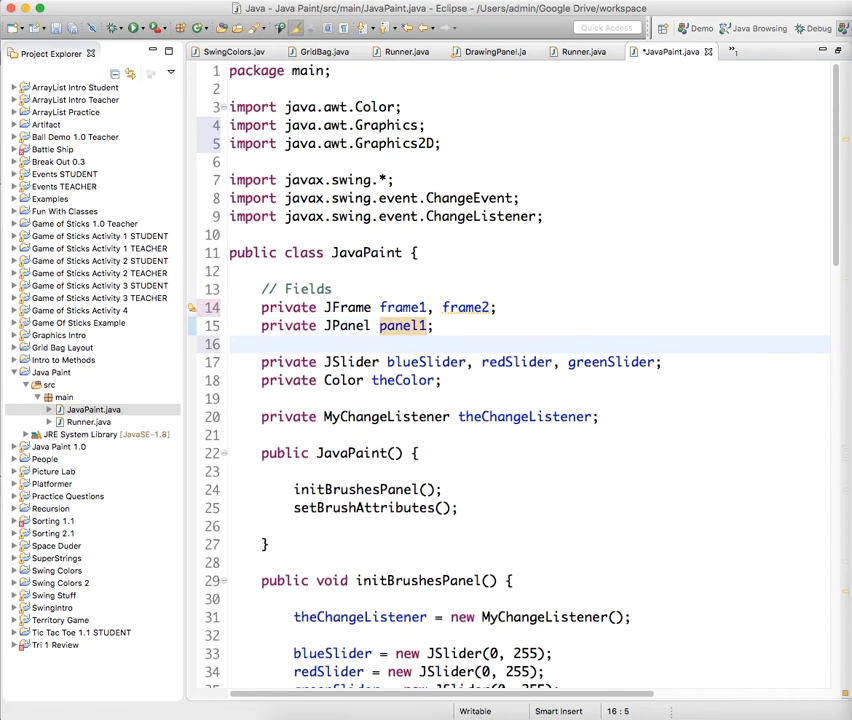
text(private My)
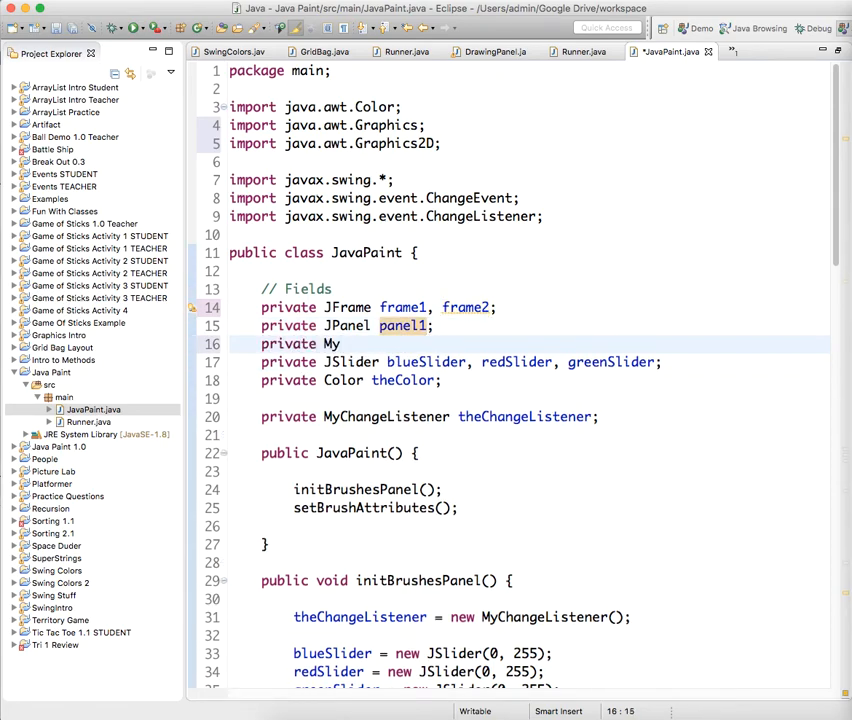
text(Panel pan)
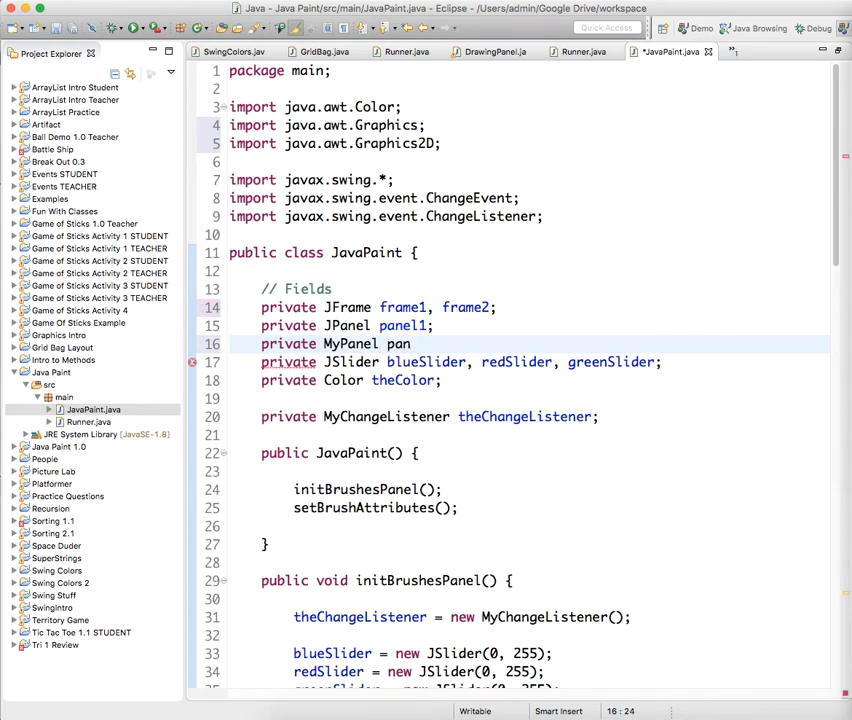
text(el2;)
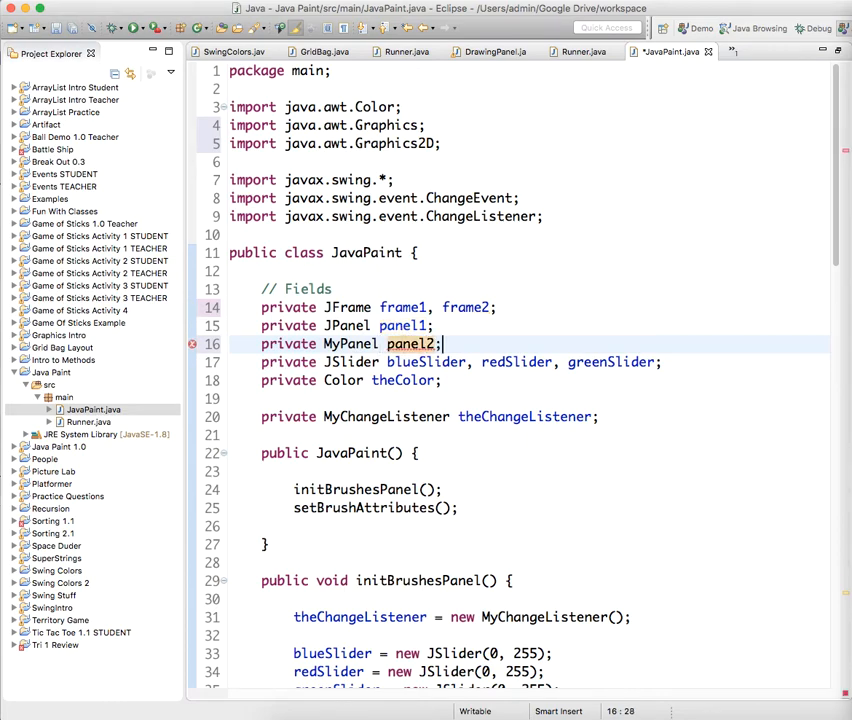
scroll(669, 316, down, 1)
scroll(669, 316, down, 5)
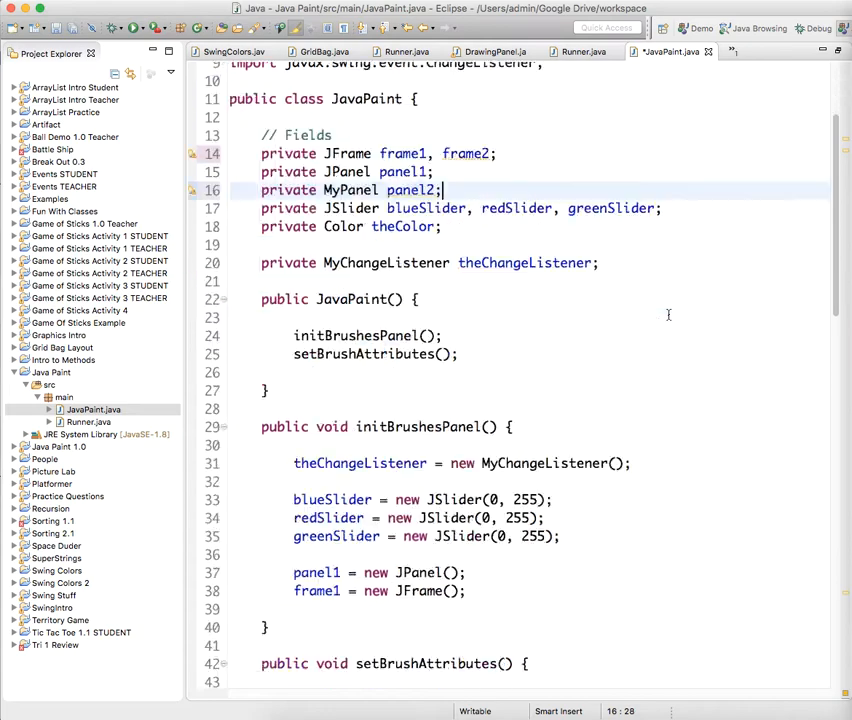
scroll(480, 350, down, 2)
Add an empty 'public void initDrawingPanel() {' method below the constructor
click(275, 350)
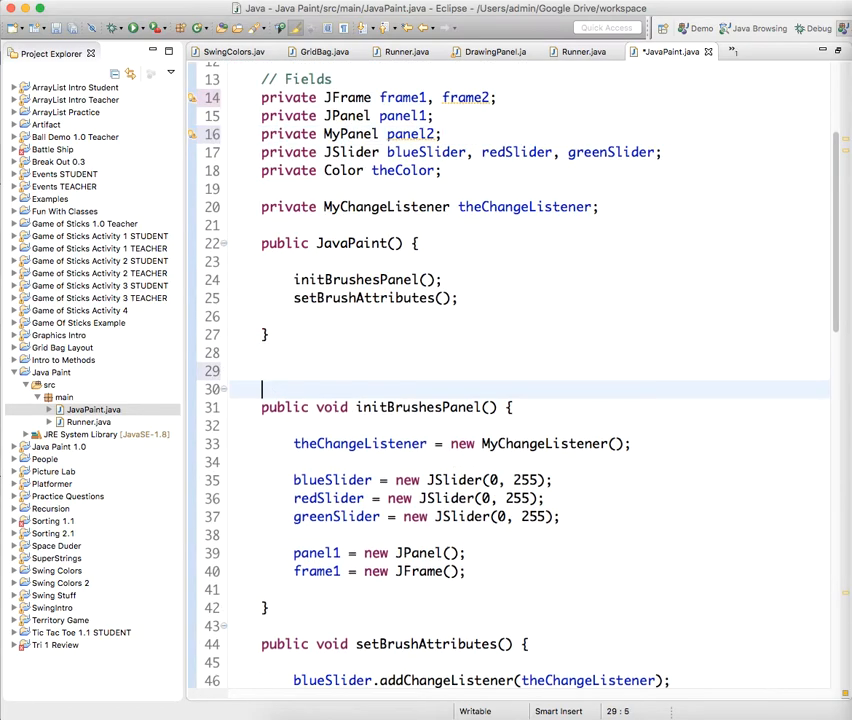
key(Return)
text(public )
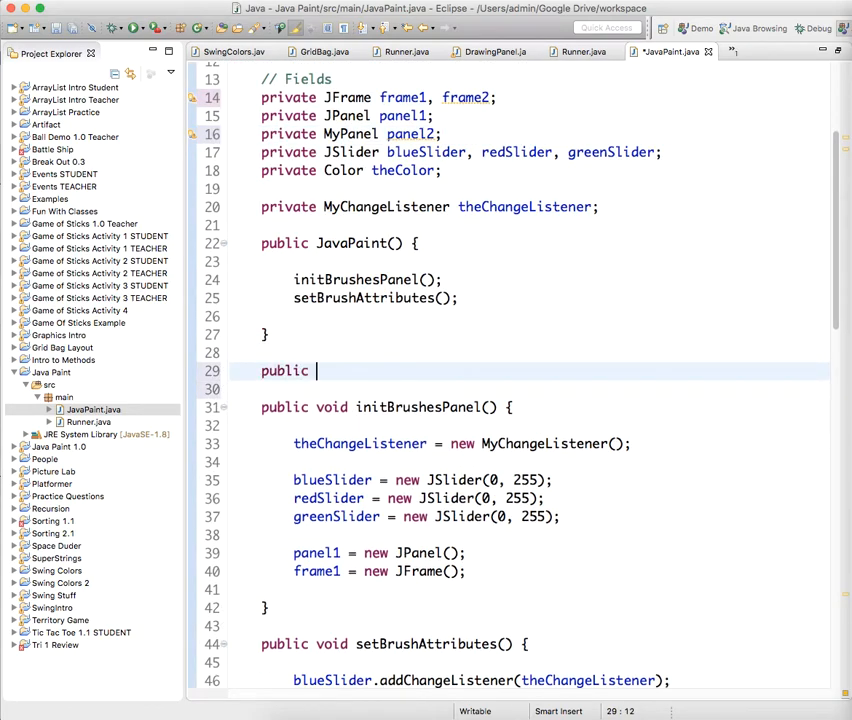
text(void i)
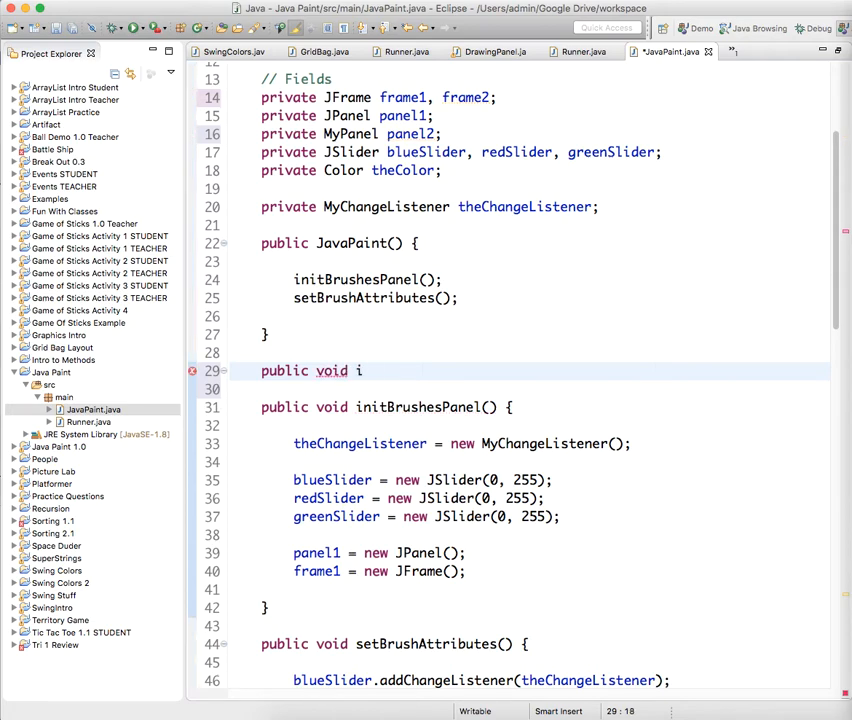
text(nitDraw)
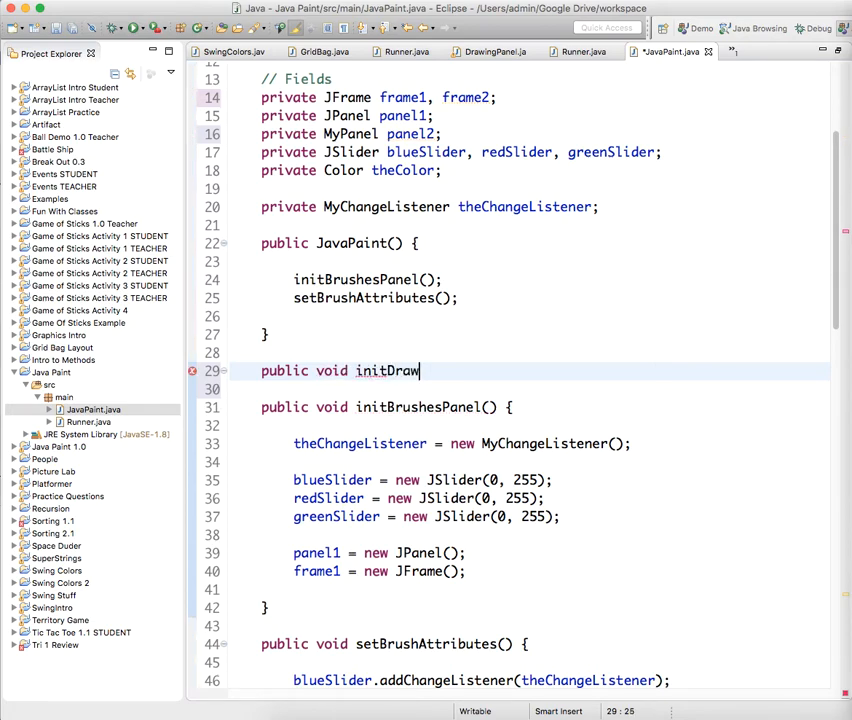
text(ingPanel)
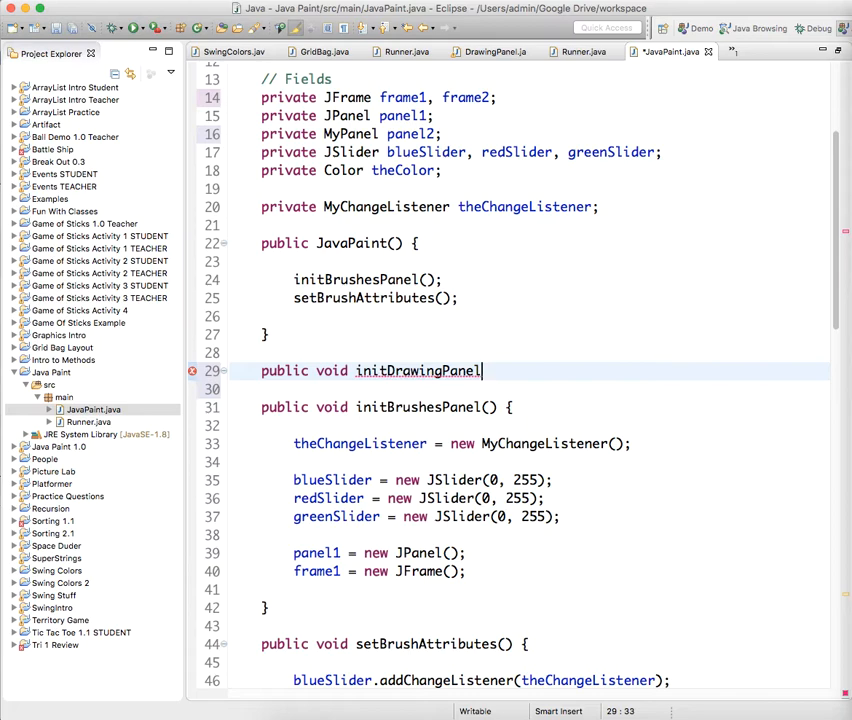
text(() {\)
key(Return)
key(Down)
key(Return)
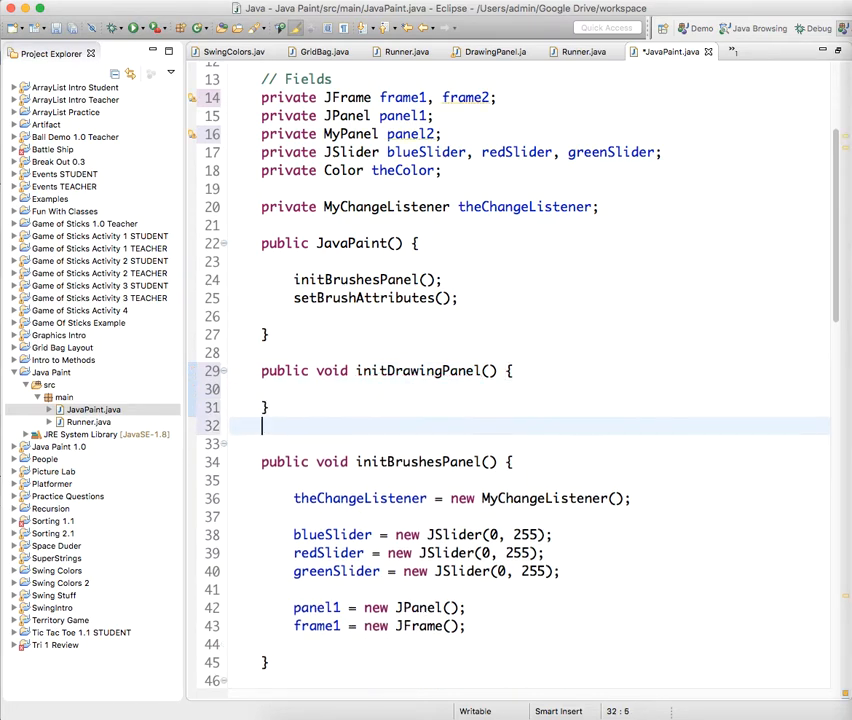
key(Return)
text(public void)
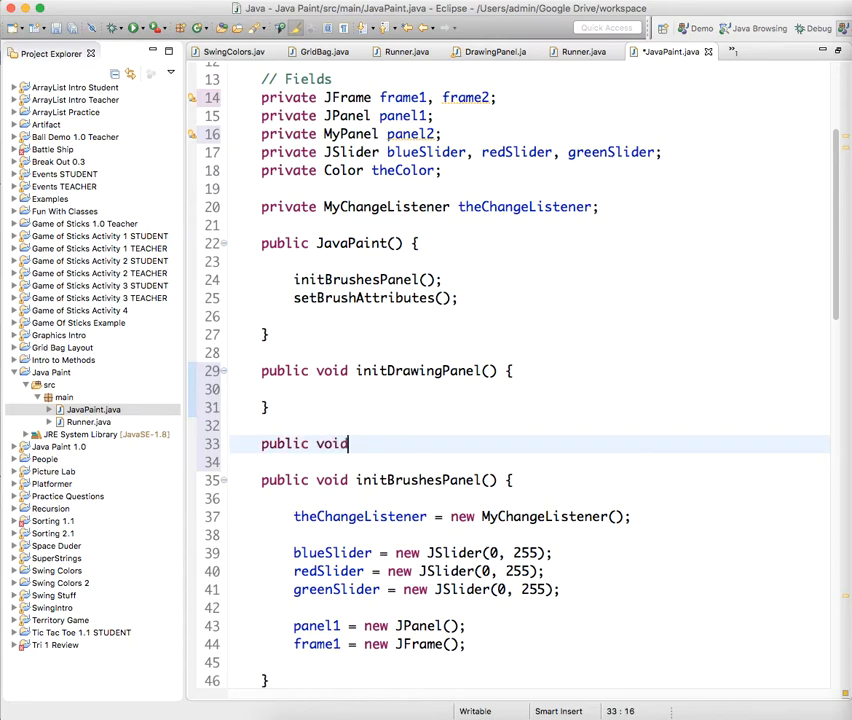
text( init)
Add an empty 'public void setDrawingPanelAttributes() {' method below initDrawingPanel
key(BackSpace)
key(BackSpace)
key(BackSpace)
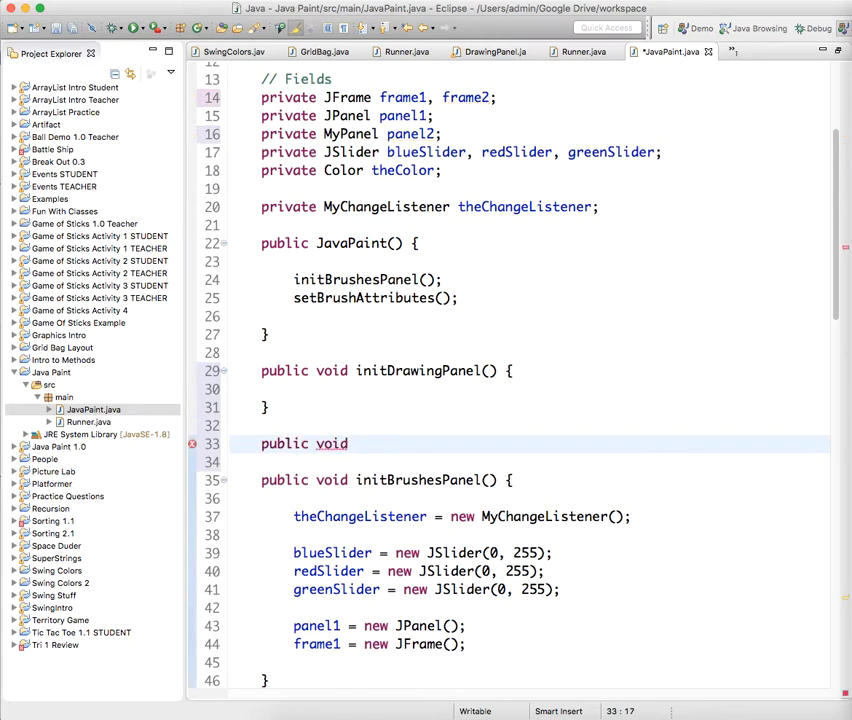
text(setDrawing)
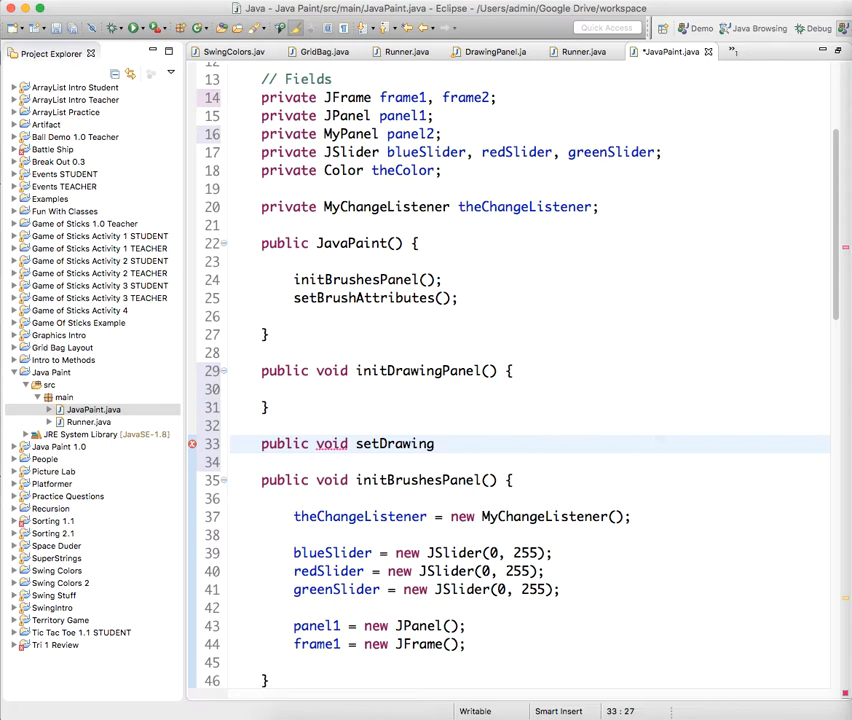
text(PanelAtt)
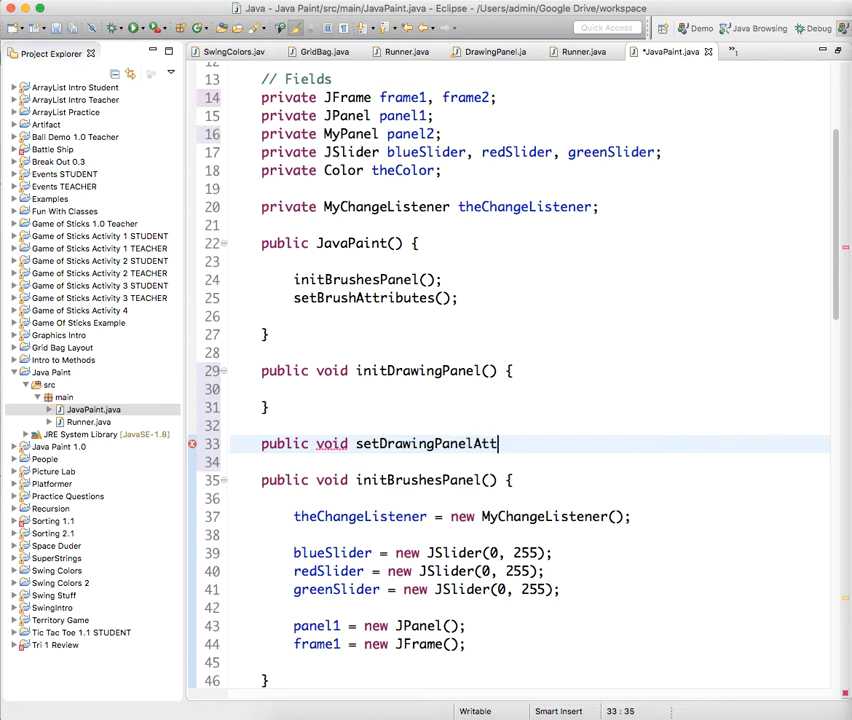
text(ribu)
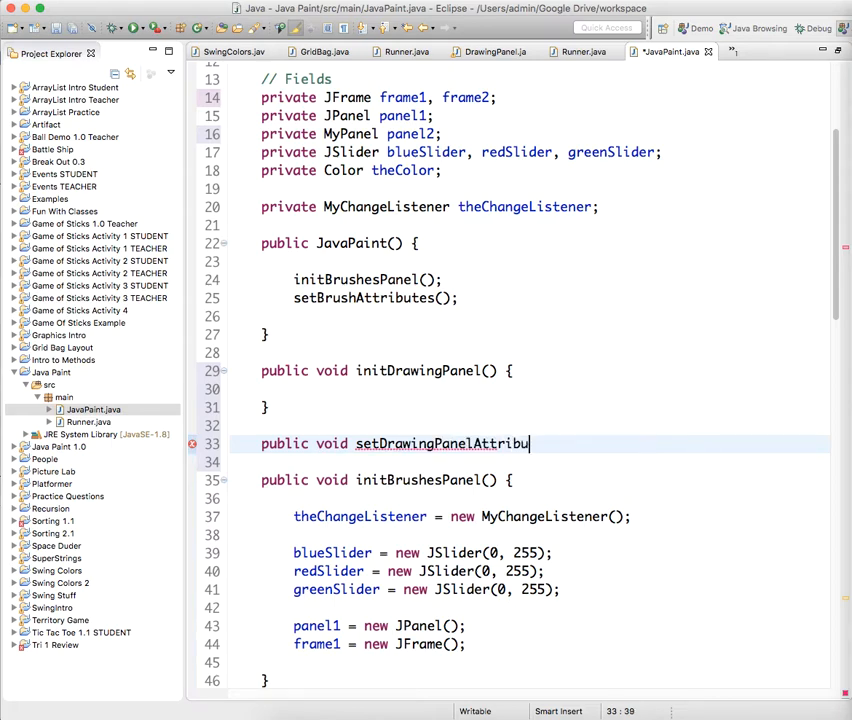
text(tes())
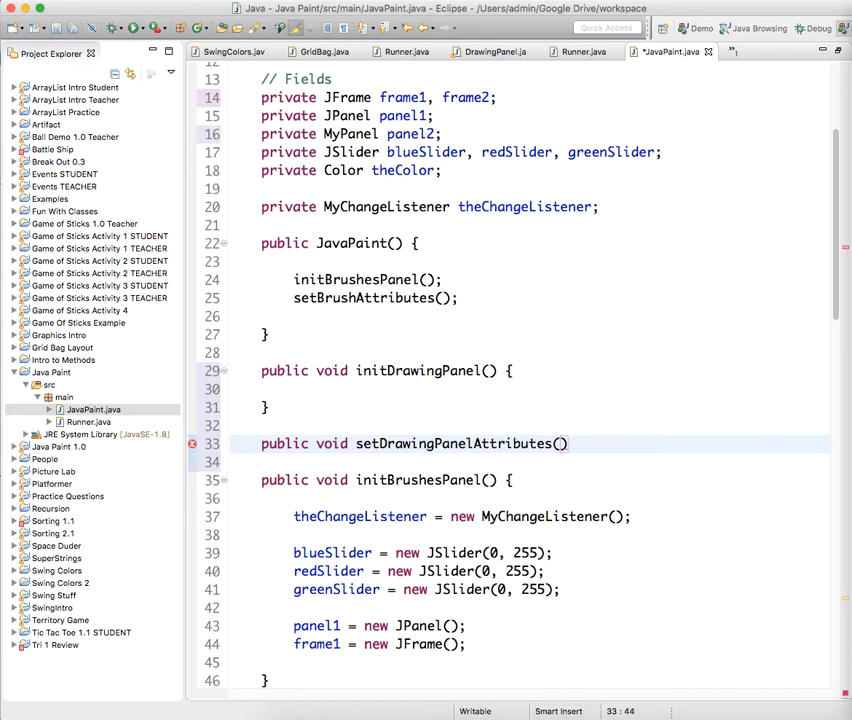
text( {)
key(Return)
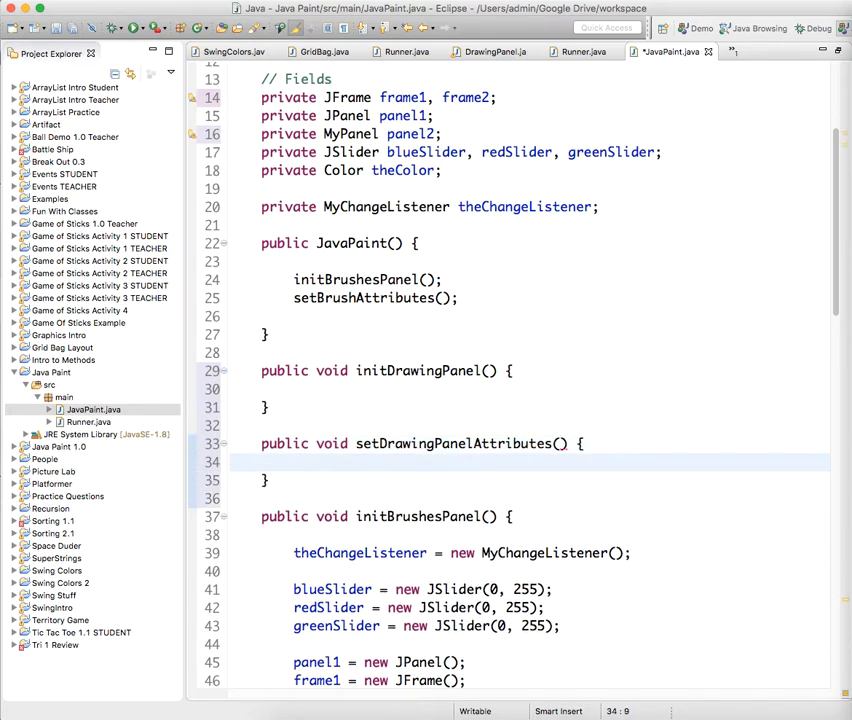
Call initDrawingPanel(); and setDrawingPanelAttributes(); in the constructor after setBrushAttributes(), fixing the capitalisation typo
click(465, 302)
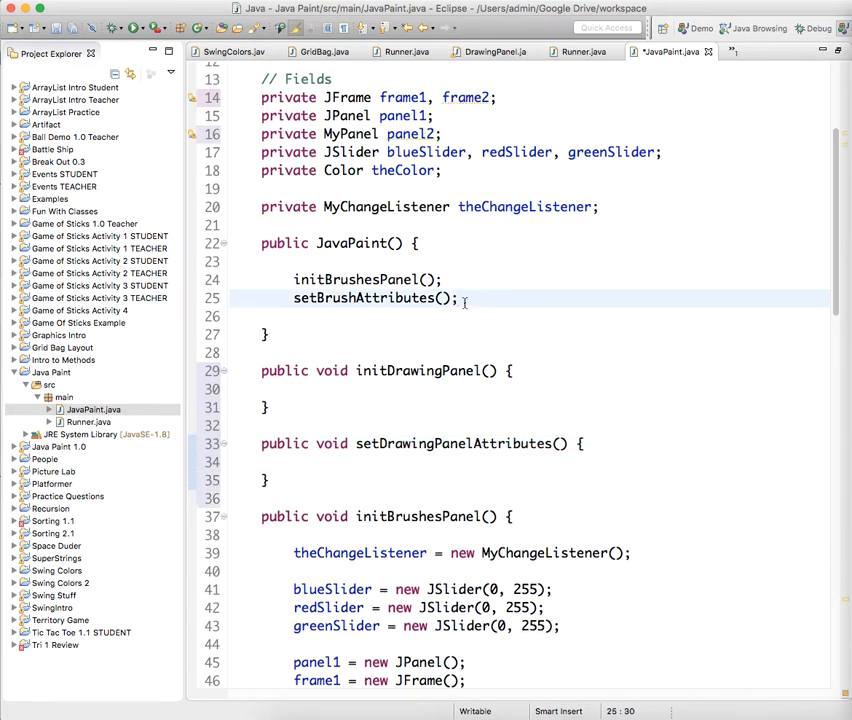
key(Return)
text(initD)
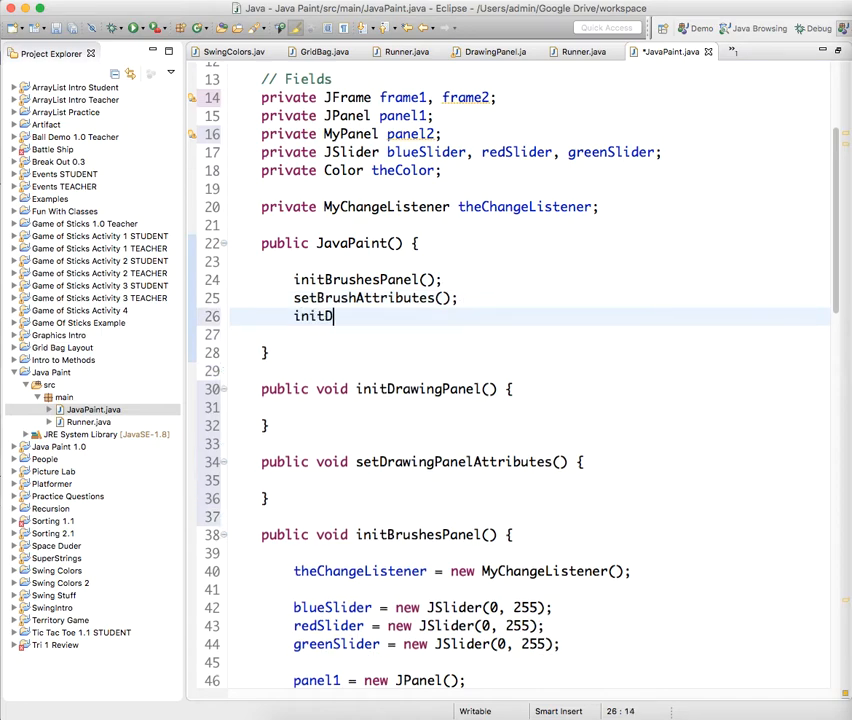
text(rawingPane)
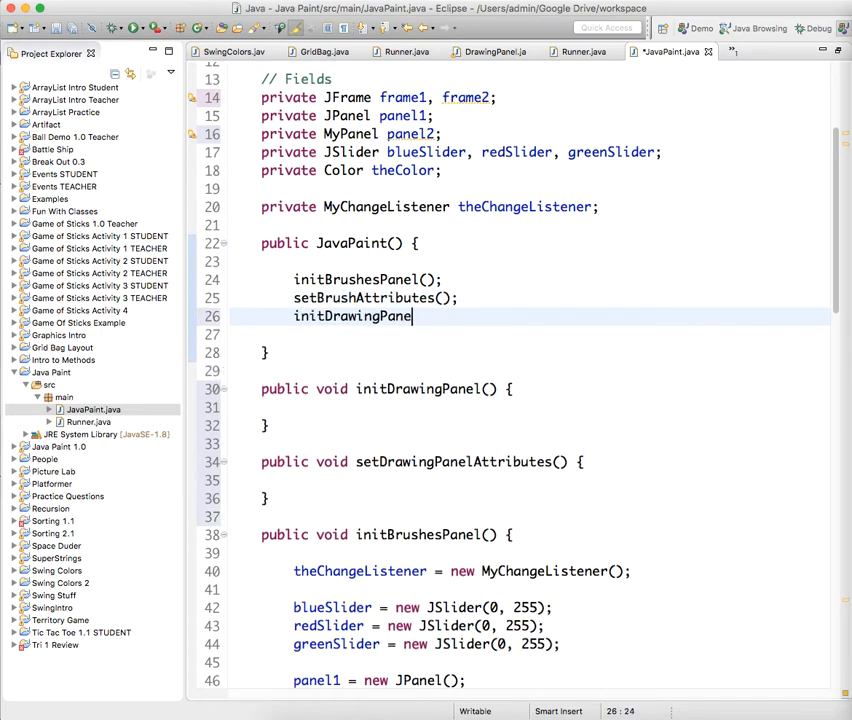
text(l();)
key(Return)
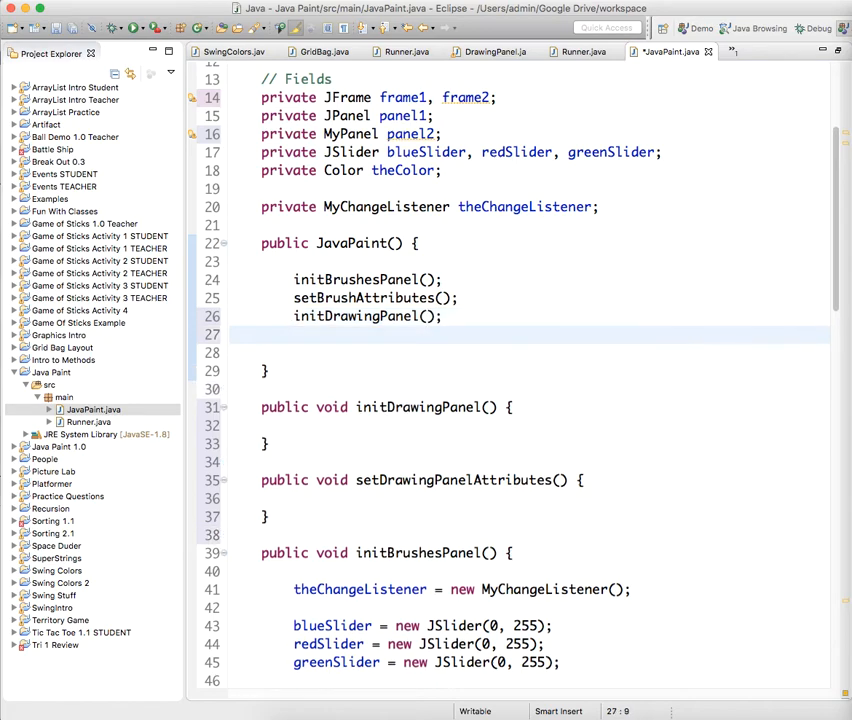
text(setS)
text(Dre)
key(BackSpace)
text(awing)
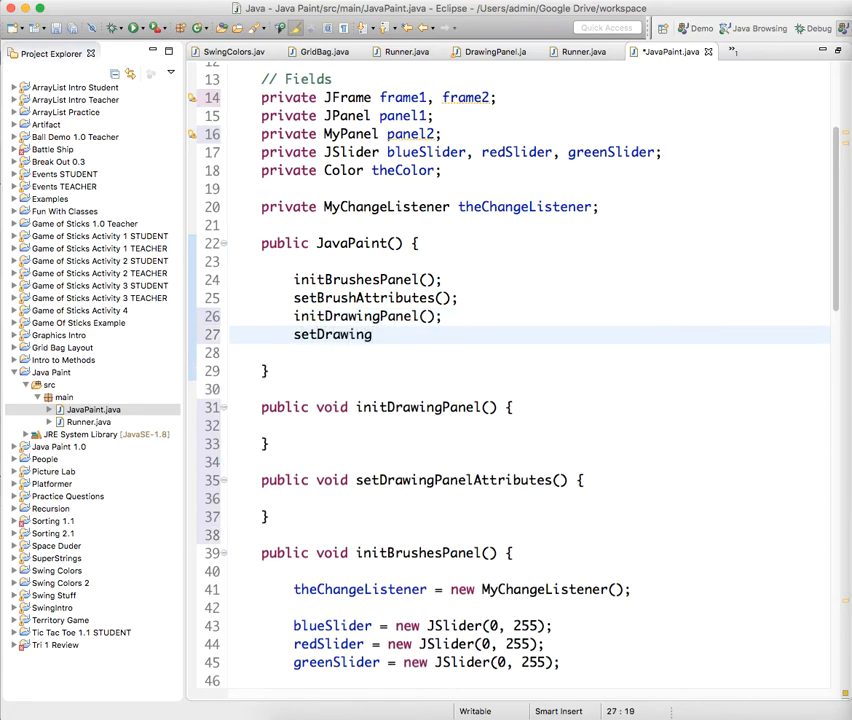
text(PAnel)
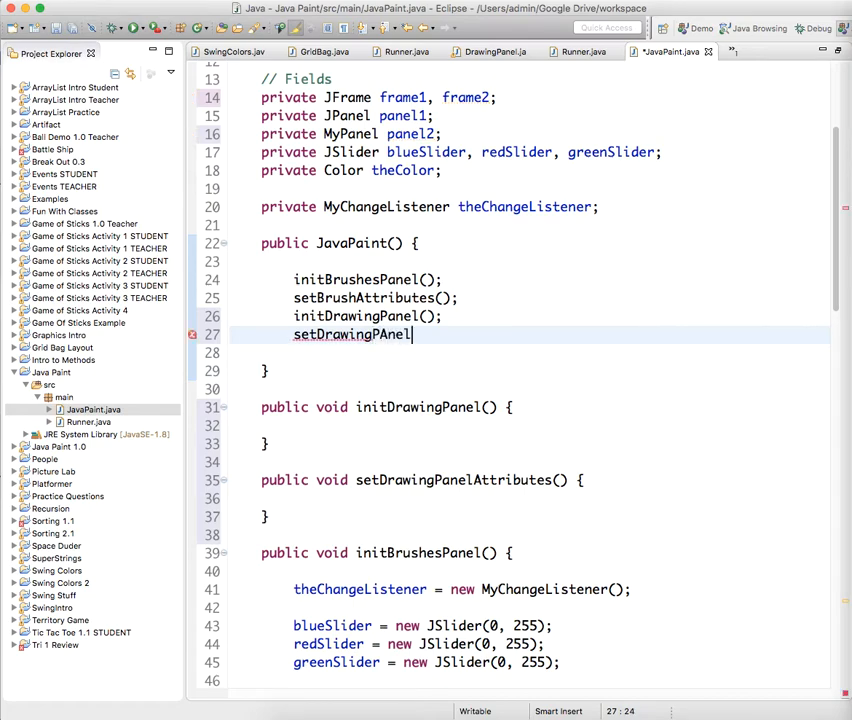
text(Attribu)
text(tes())
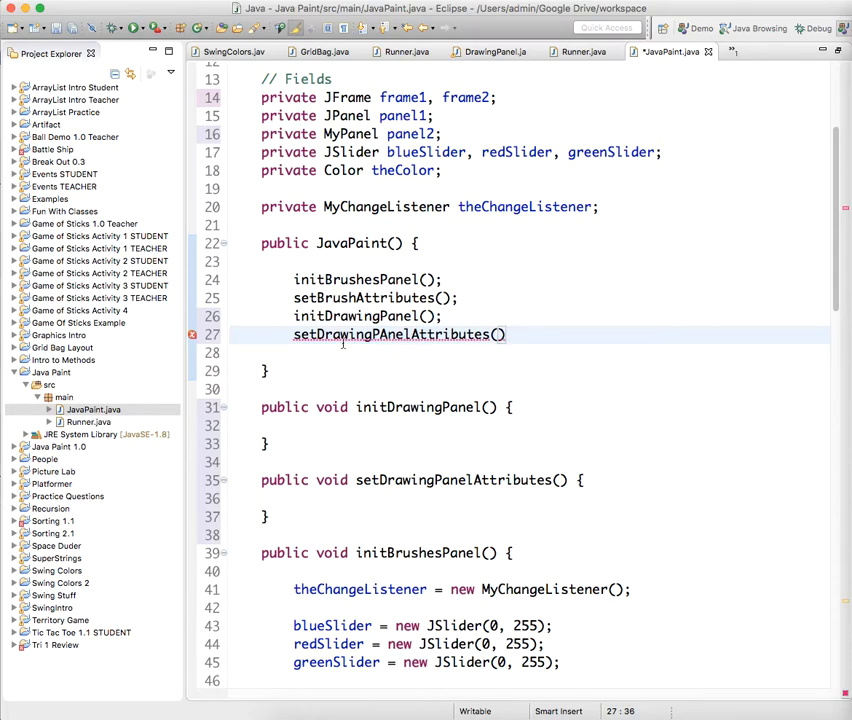
click(386, 334)
key(BackSpace)
text(a)
click(515, 334)
text(;)
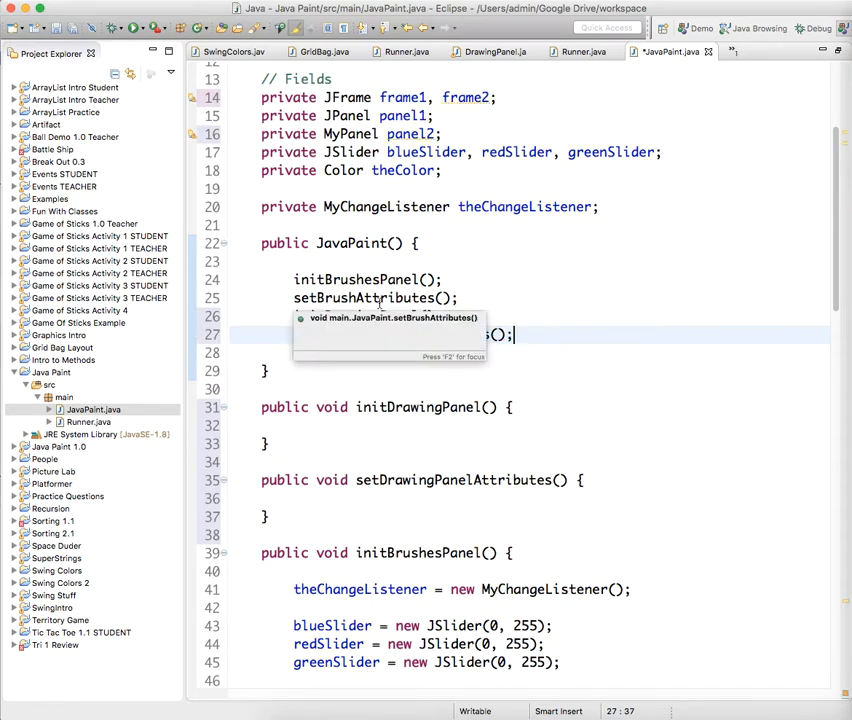
click(294, 316)
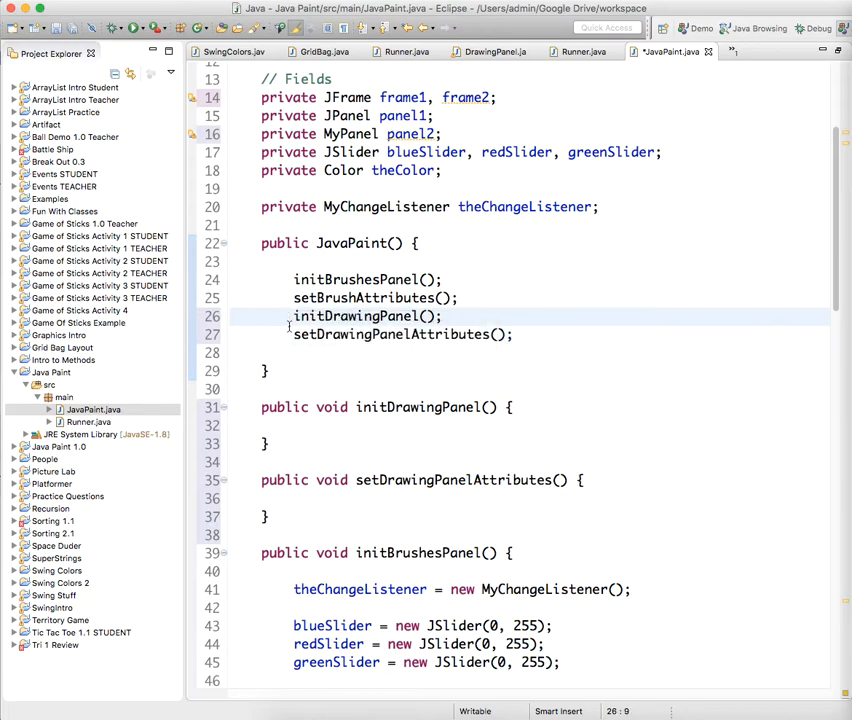
scroll(455, 407, down, 3)
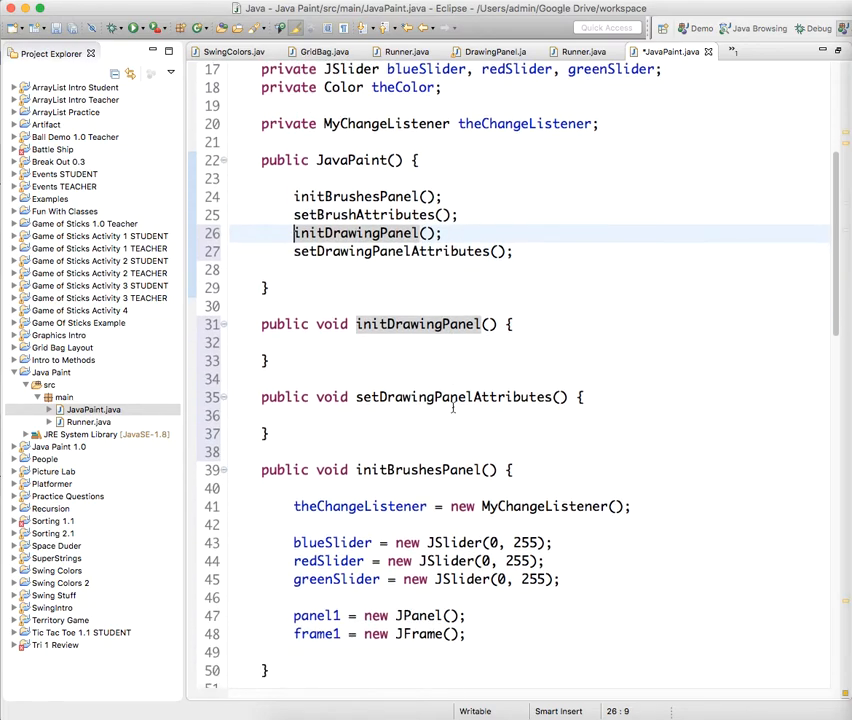
Write 'panel2 = new MyPanel();' inside initDrawingPanel, correcting the MYPanel capitalisation
click(392, 342)
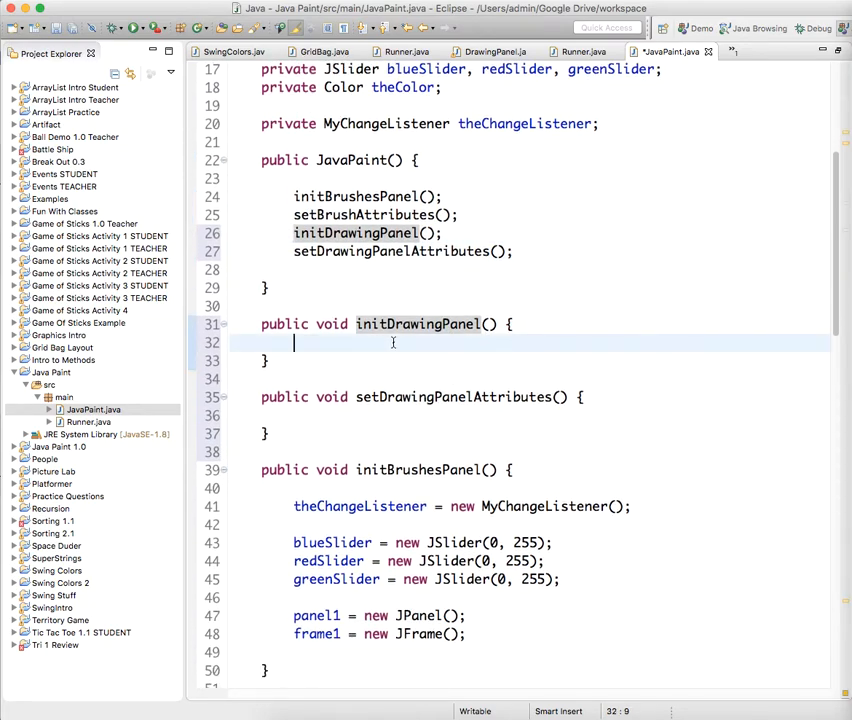
text(panel)
text(2 = new MY)
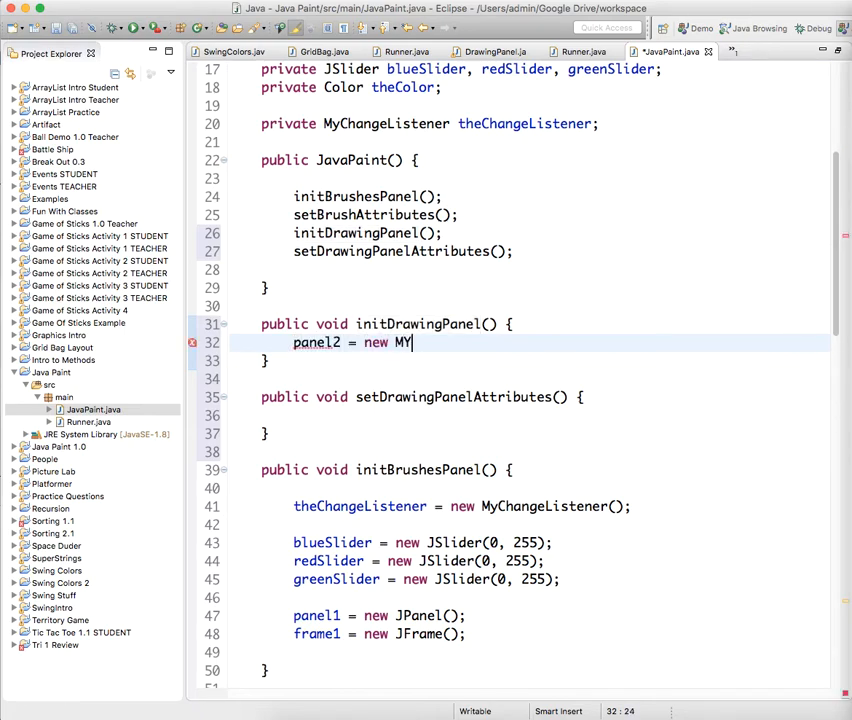
text(Panel)
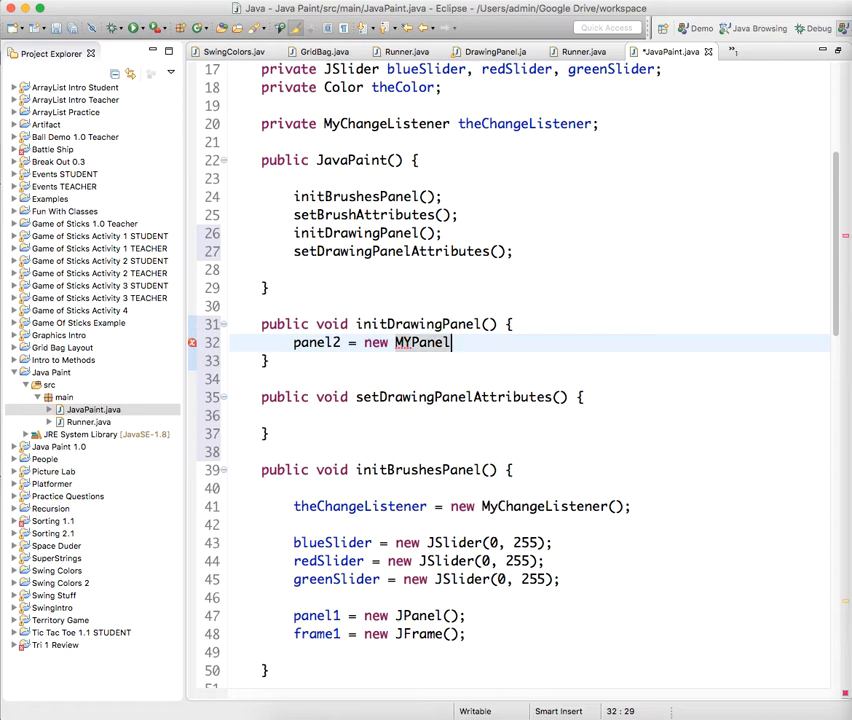
text(();)
key(alt+Down)
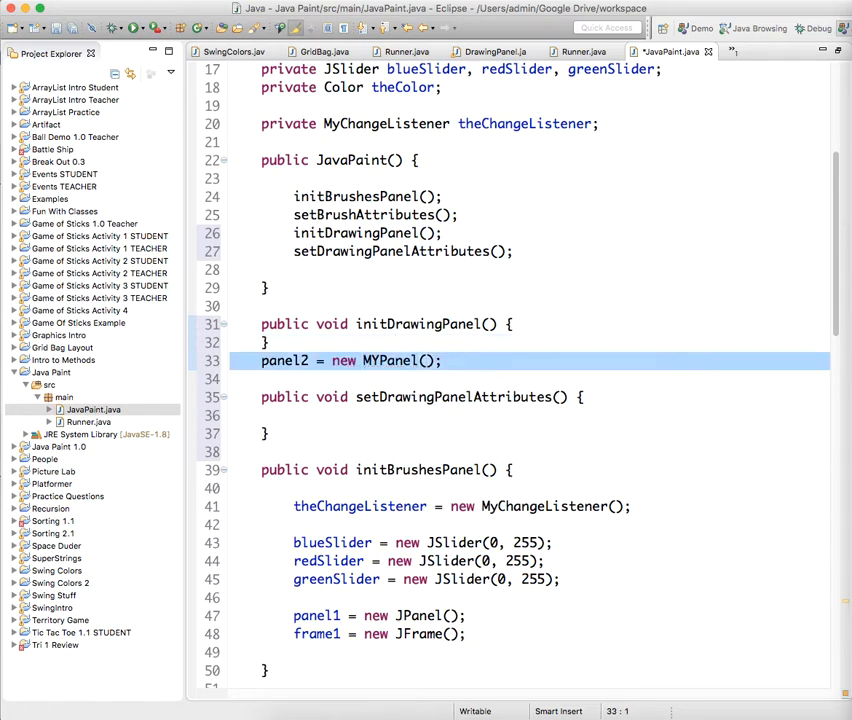
key(alt+Up)
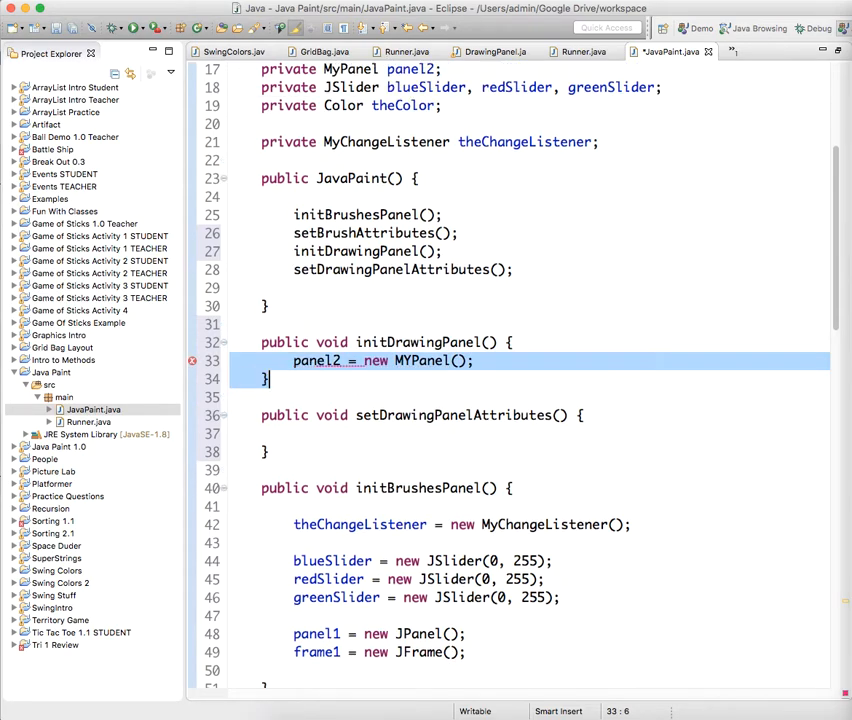
click(514, 342)
key(Right)
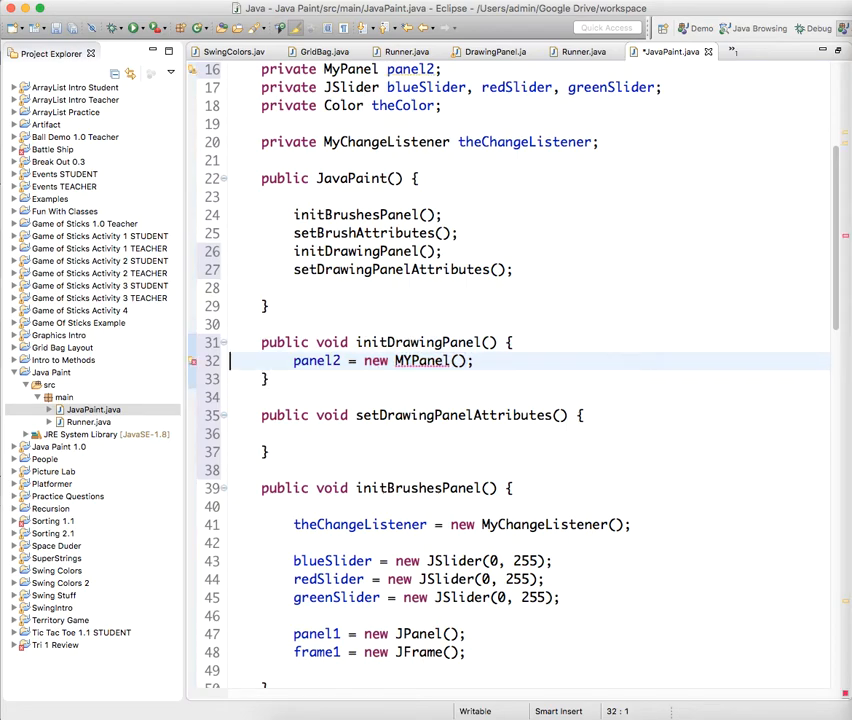
key(alt+Right)
key(alt+Right)
key(alt+Right)
key(Right)
key(Right)
key(BackSpace)
text(y)
key(Right)
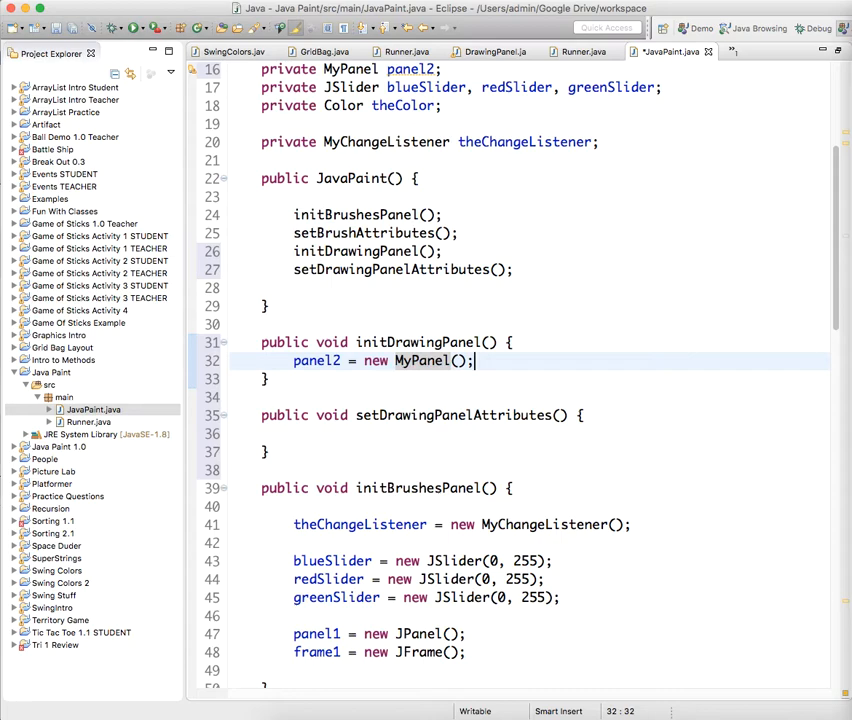
Add 'frame2 = new JFrame();' on the line after panel2 is created
key(Return)
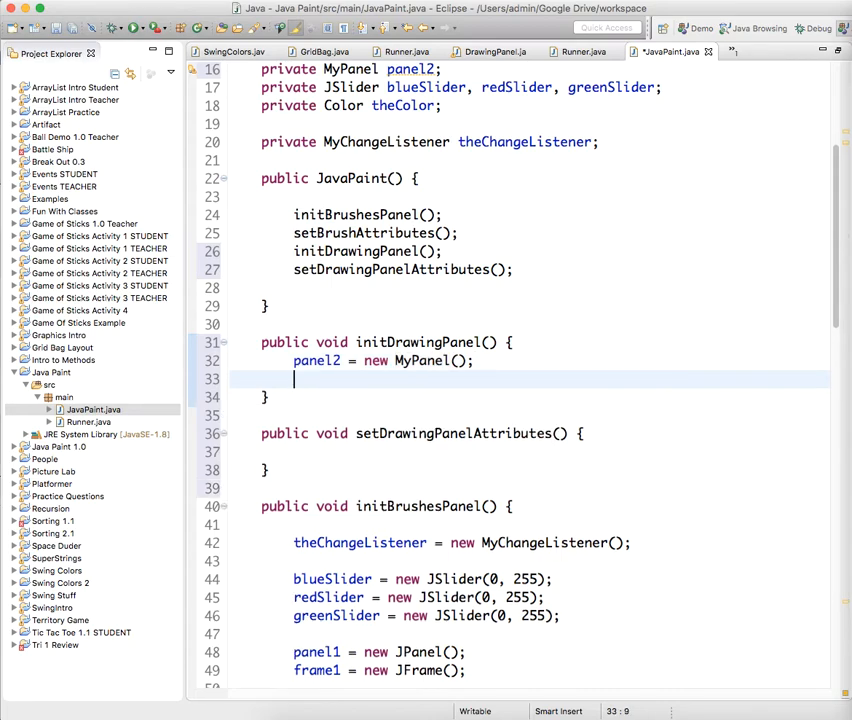
text(frame2)
text( = new F)
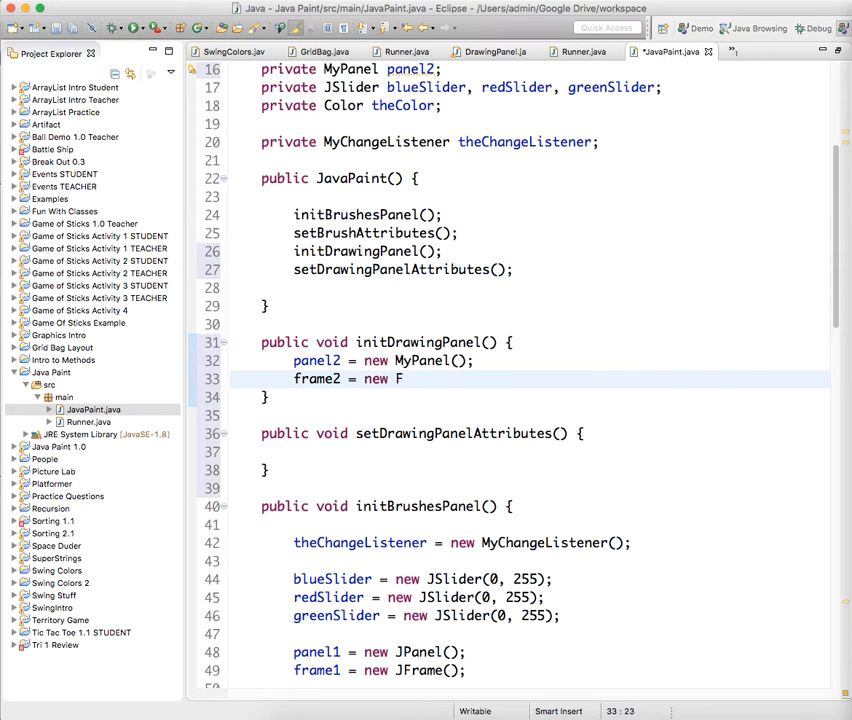
key(BackSpace)
text(JFrame)
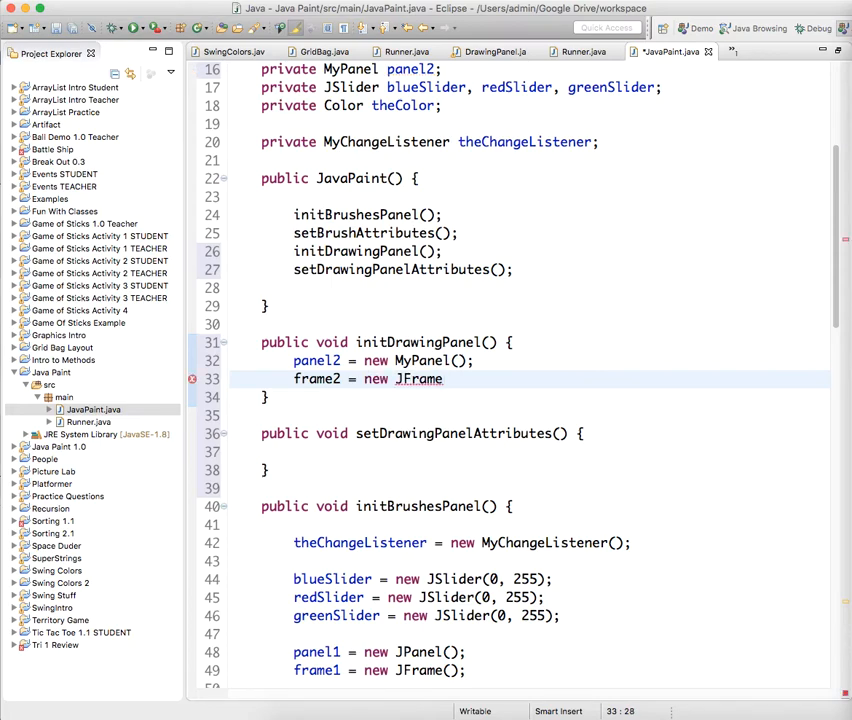
text(();)
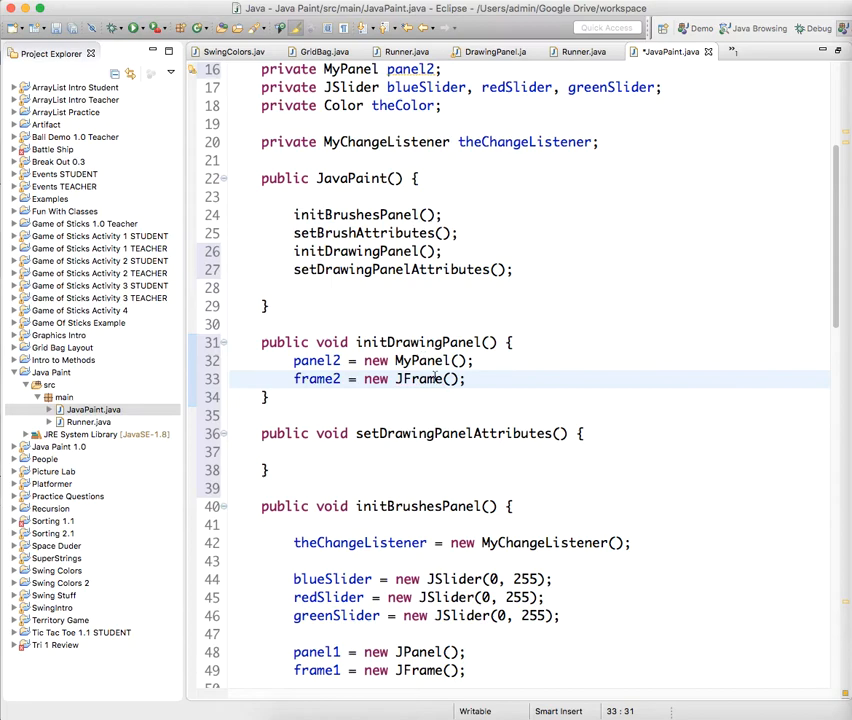
scroll(435, 378, down, 4)
scroll(435, 378, down, 4)
Copy the five frame1 setup lines and paste them into setDrawingPanelAttributes
click(380, 309)
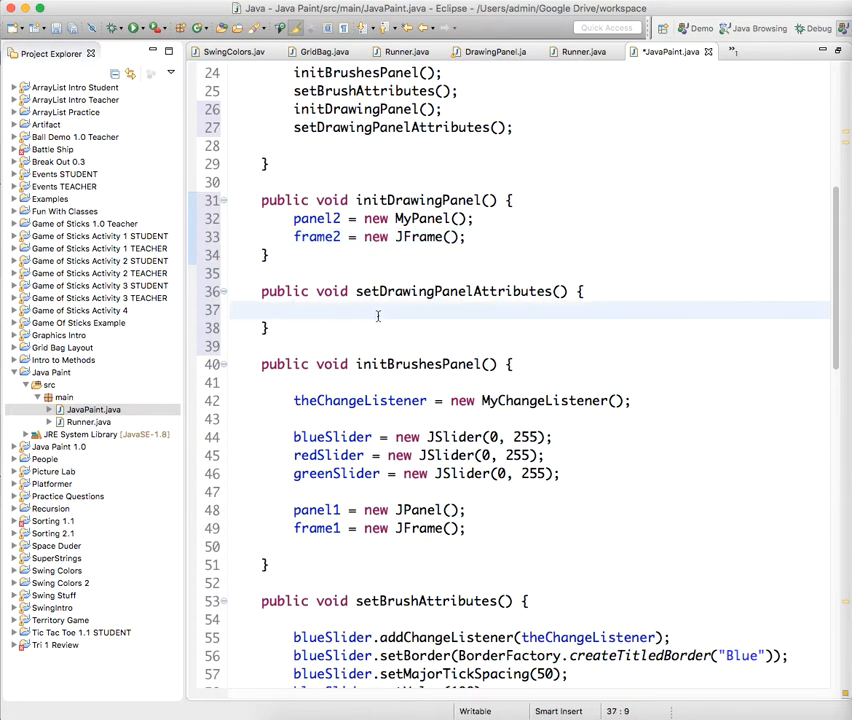
key(Return)
key(Return)
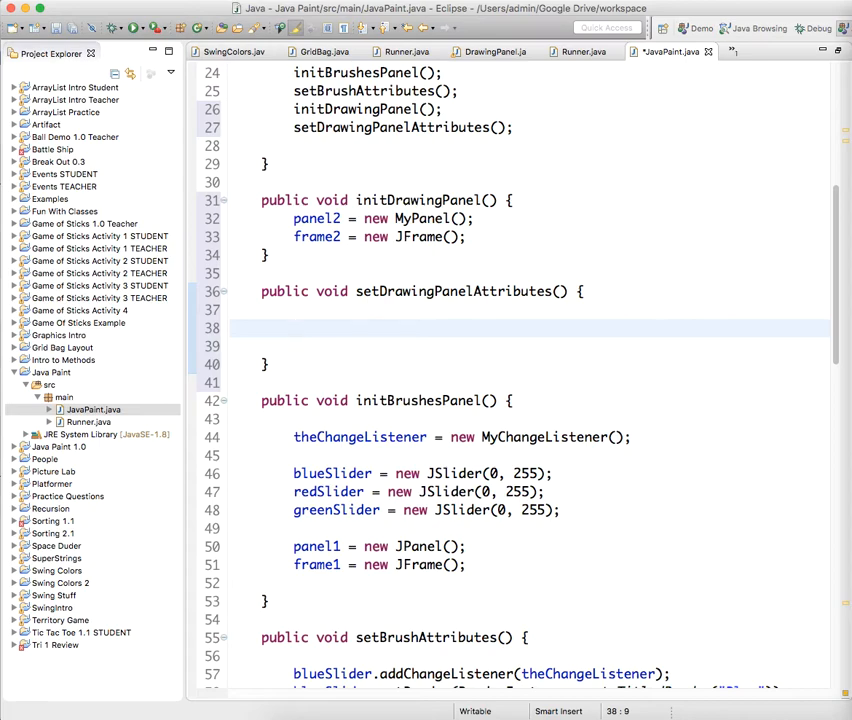
text(frame)
text(2)
key(BackSpace)
key(BackSpace)
key(BackSpace)
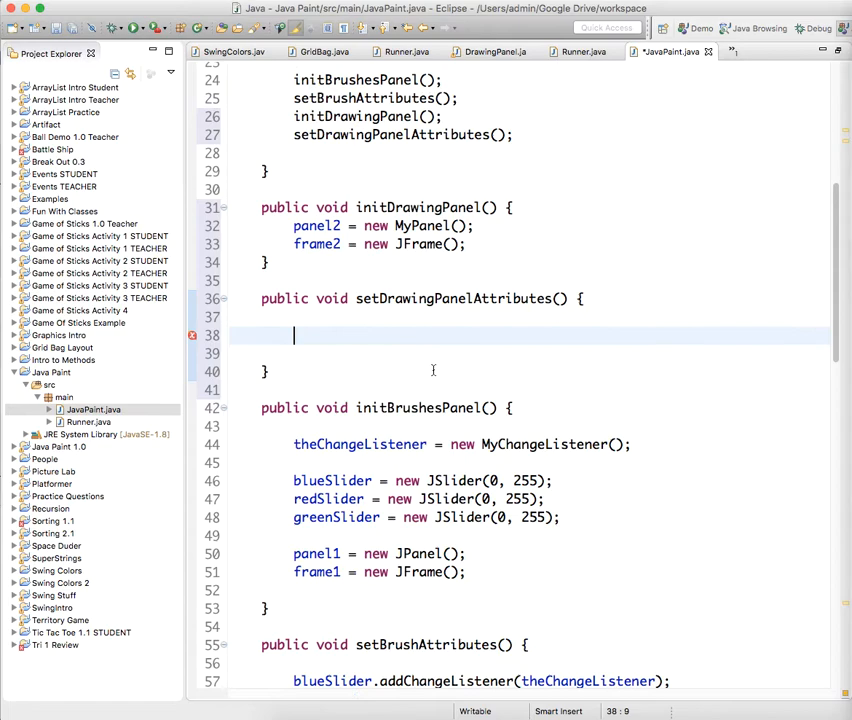
scroll(517, 400, down, 4)
scroll(517, 400, down, 8)
scroll(517, 400, down, 10)
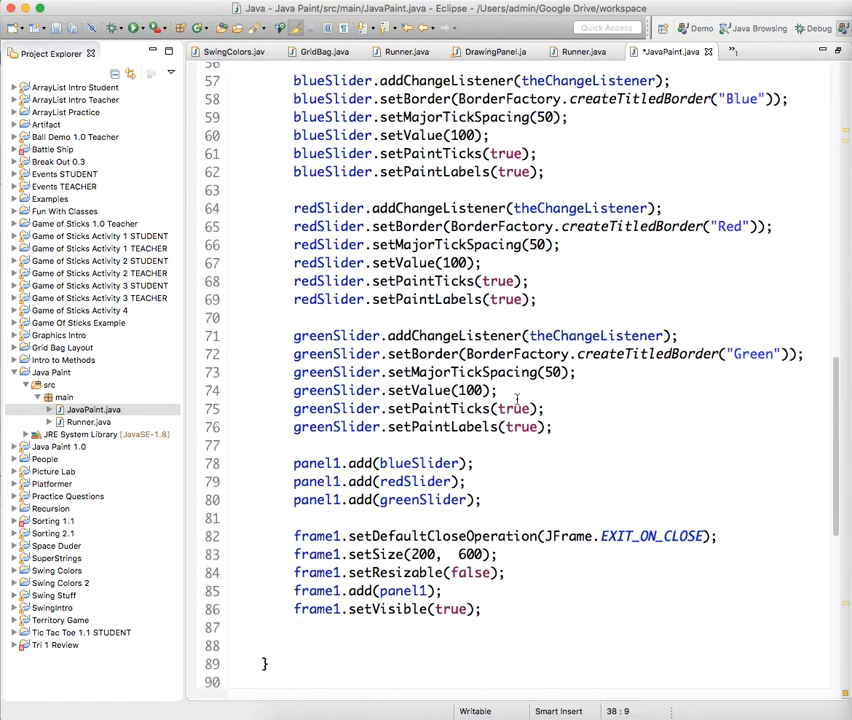
scroll(517, 400, up, 1)
mouse_move(296, 503)
mouse_down()
mouse_move(496, 568)
mouse_move(488, 577)
mouse_up()
key(super+c)
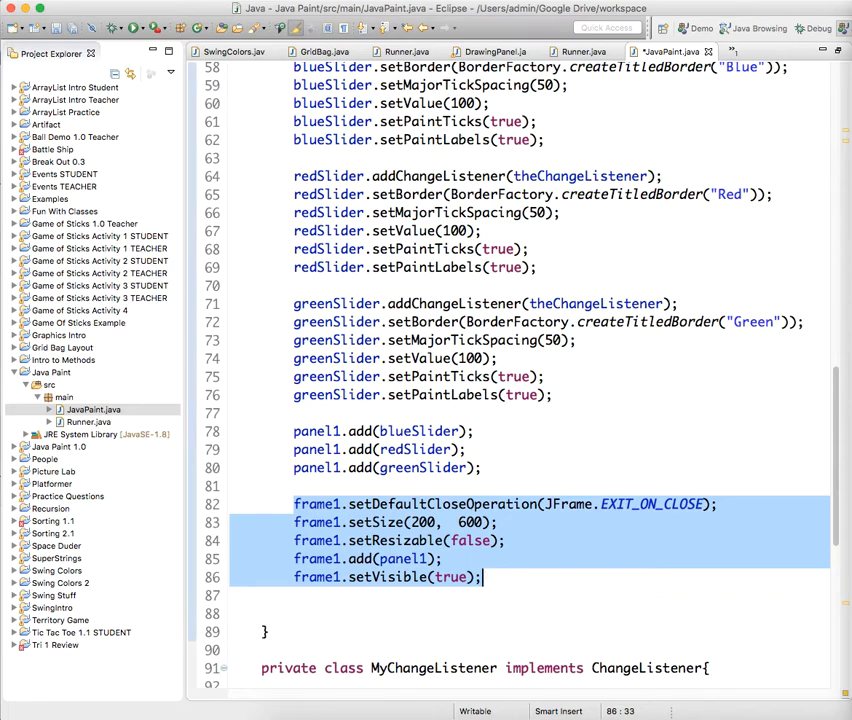
scroll(488, 577, up, 8)
scroll(488, 577, up, 4)
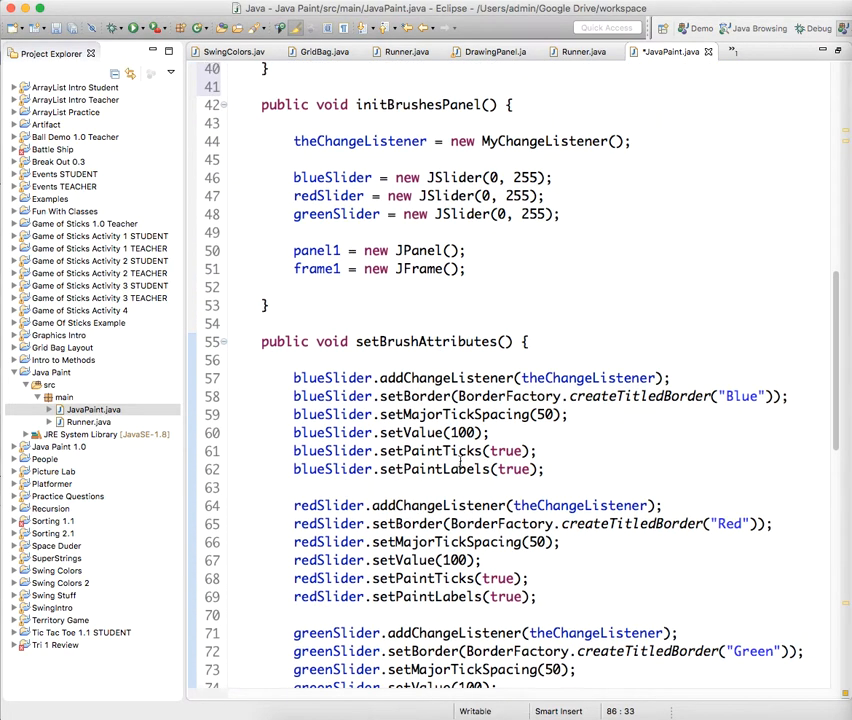
scroll(424, 500, up, 6)
click(363, 232)
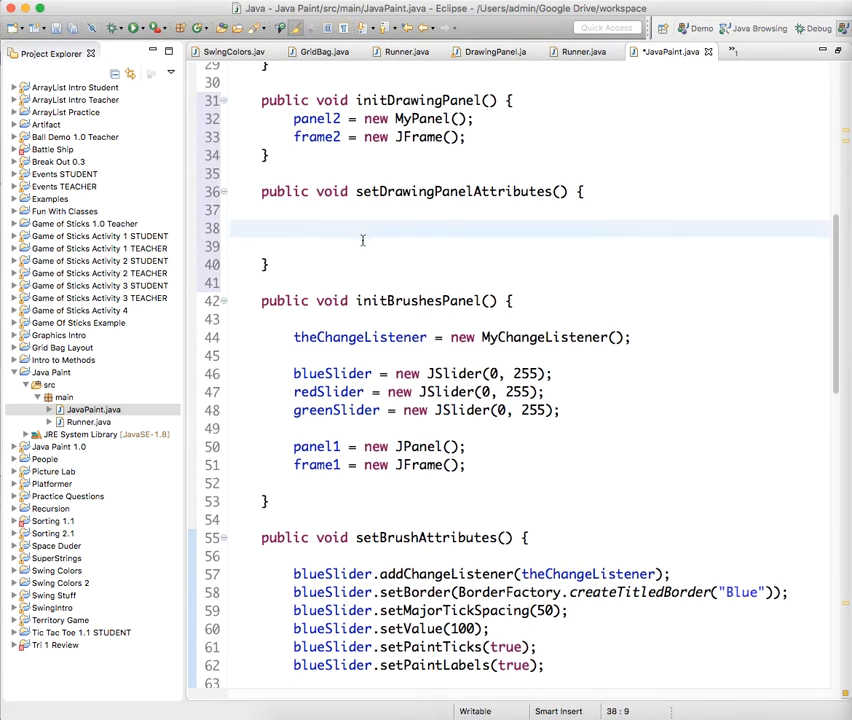
key(super+v)
Rename the pasted lines to frame2 and panel2 and change setSize to (600, 600)
click(427, 283)
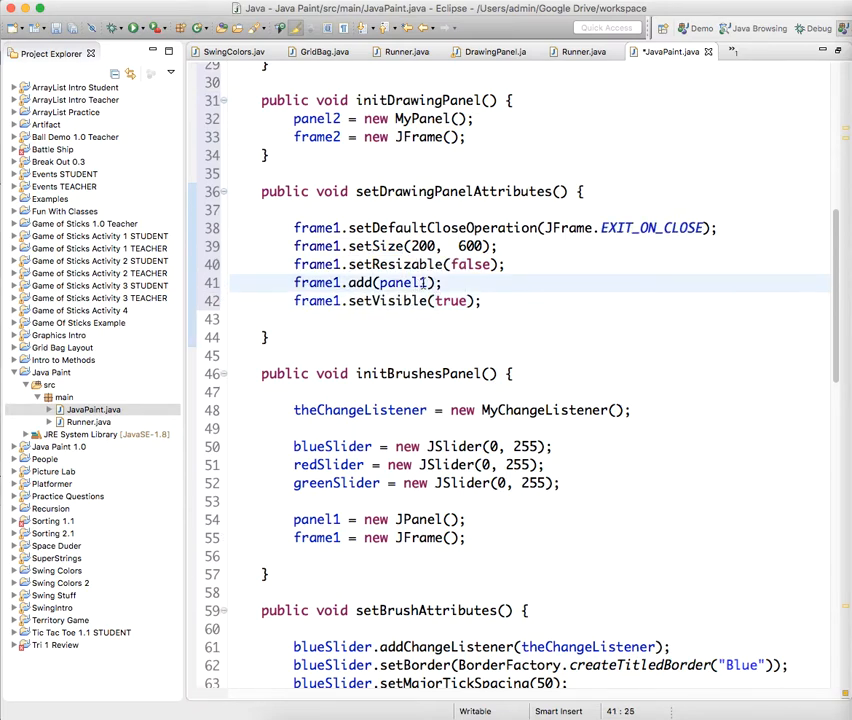
text(2)
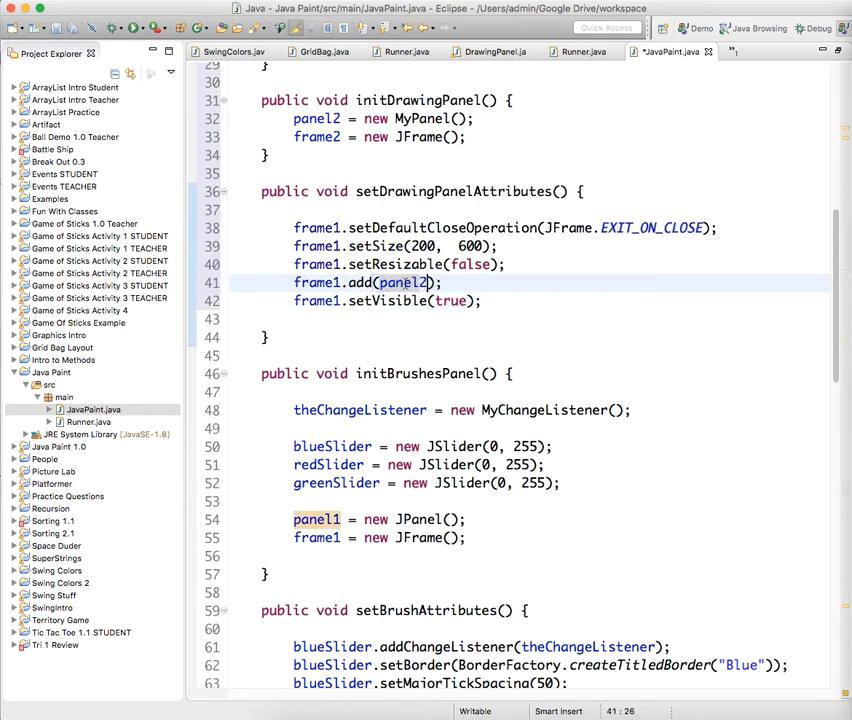
click(341, 228)
key(BackSpace)
text(2)
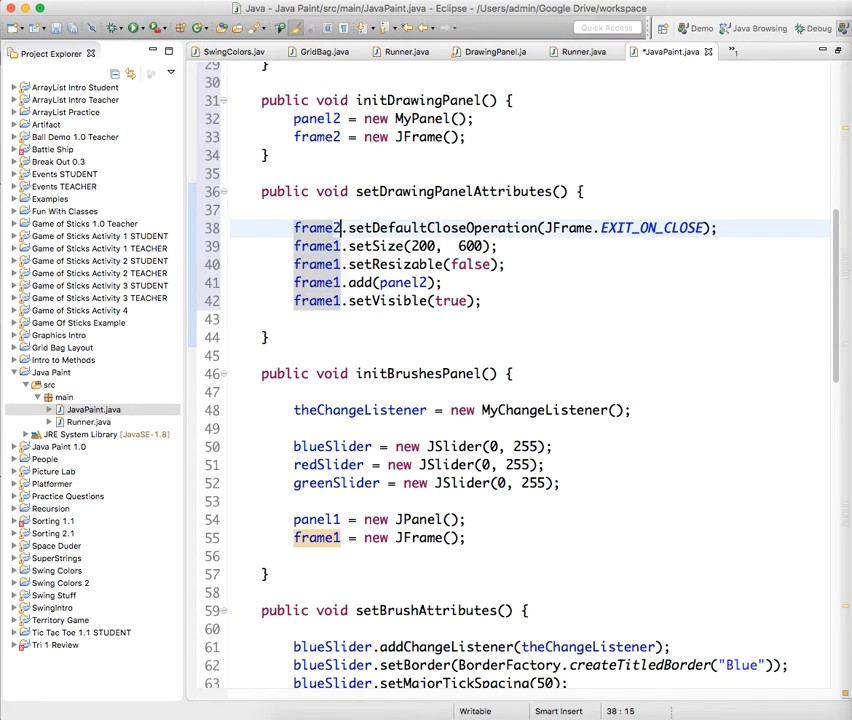
key(Down)
key(BackSpace)
text(2)
key(Down)
key(BackSpace)
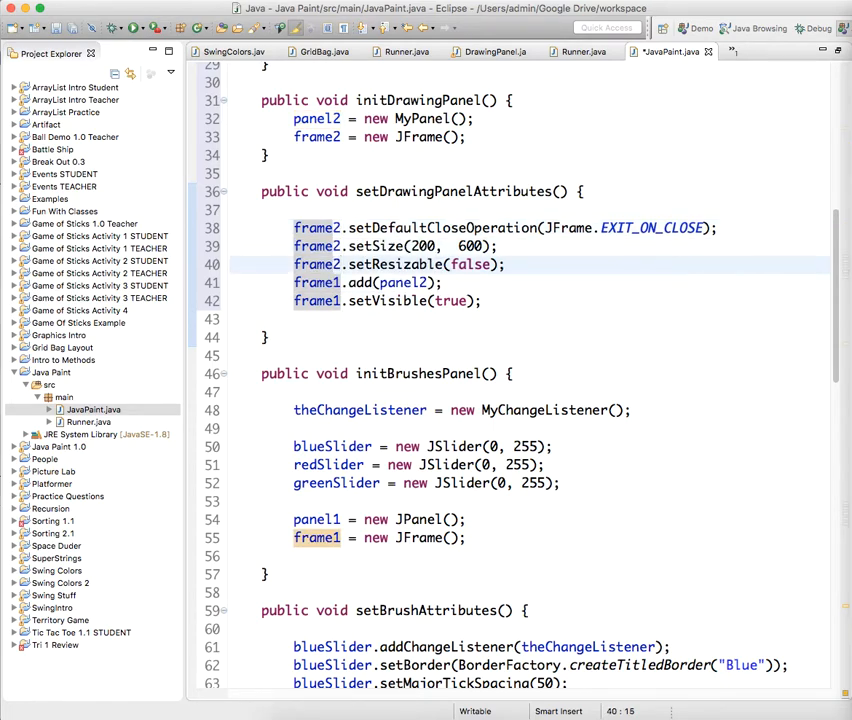
text(2)
key(Down)
key(Down)
key(BackSpace)
text(2)
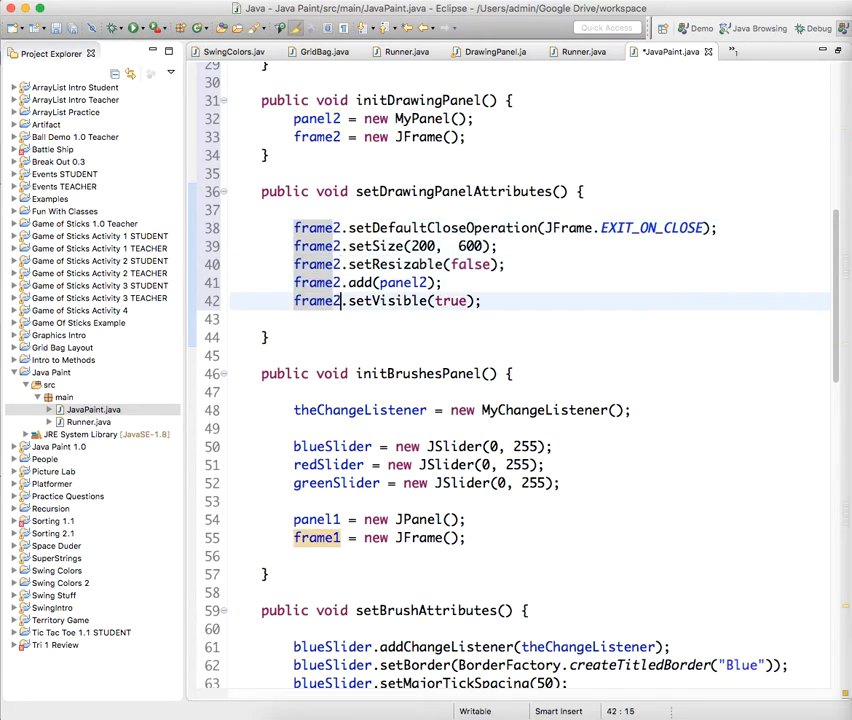
click(413, 247)
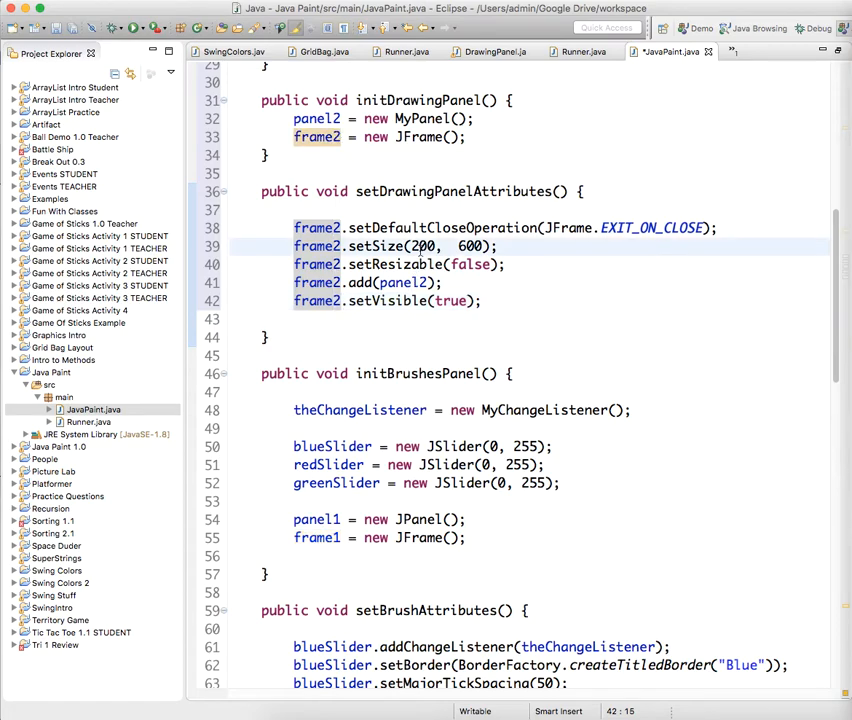
text(6)
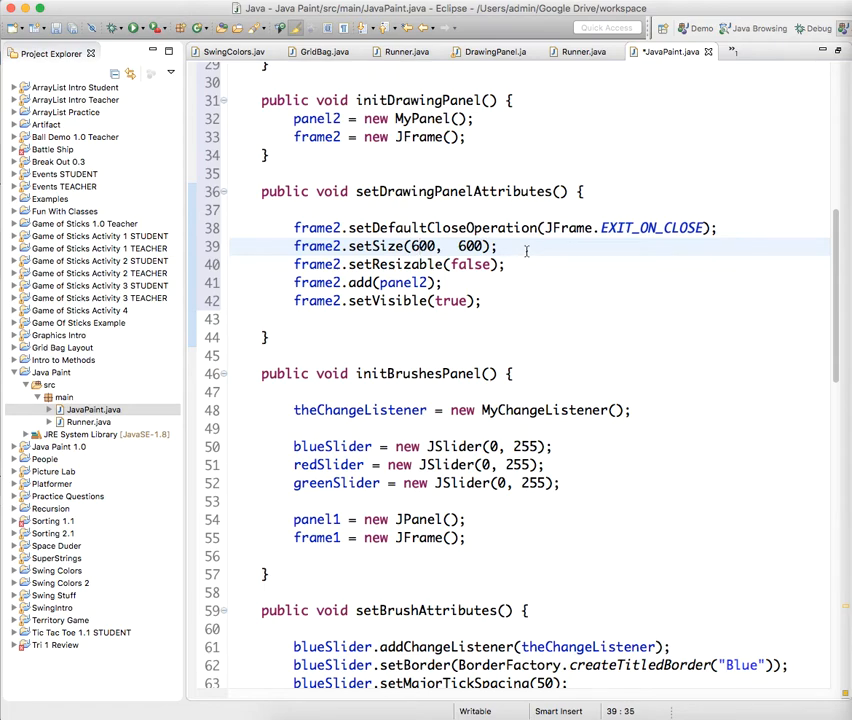
Add 'frame2.setLocation(200, 0);' after the setSize line
key(Return)
text(frame)
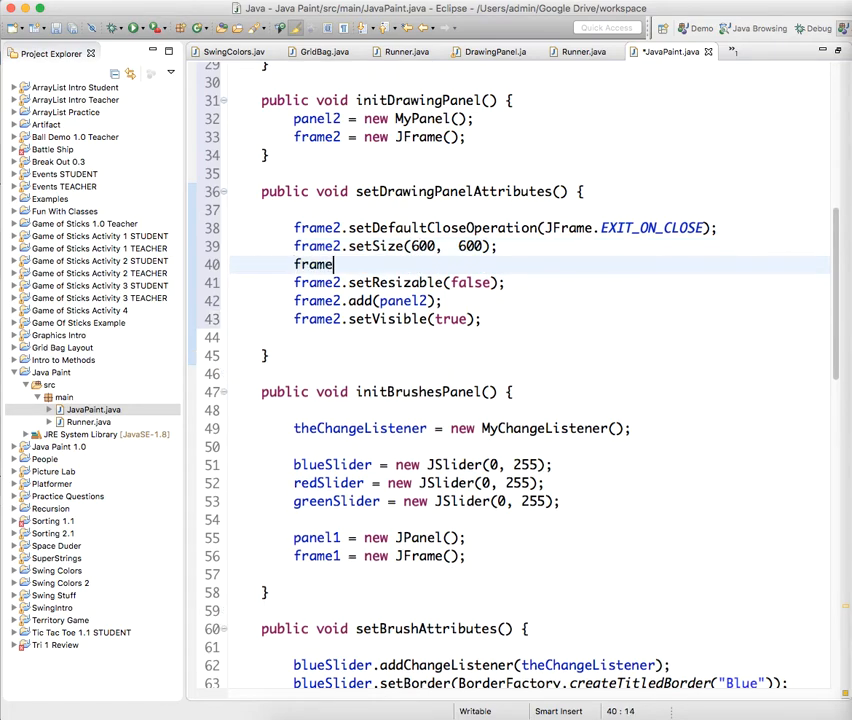
text(2.setLo)
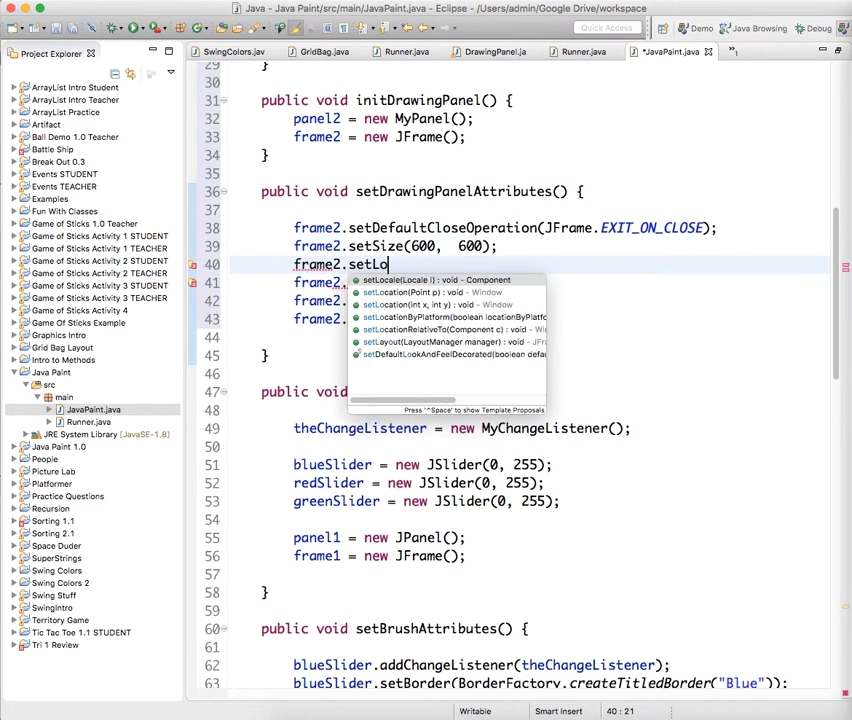
text(ca)
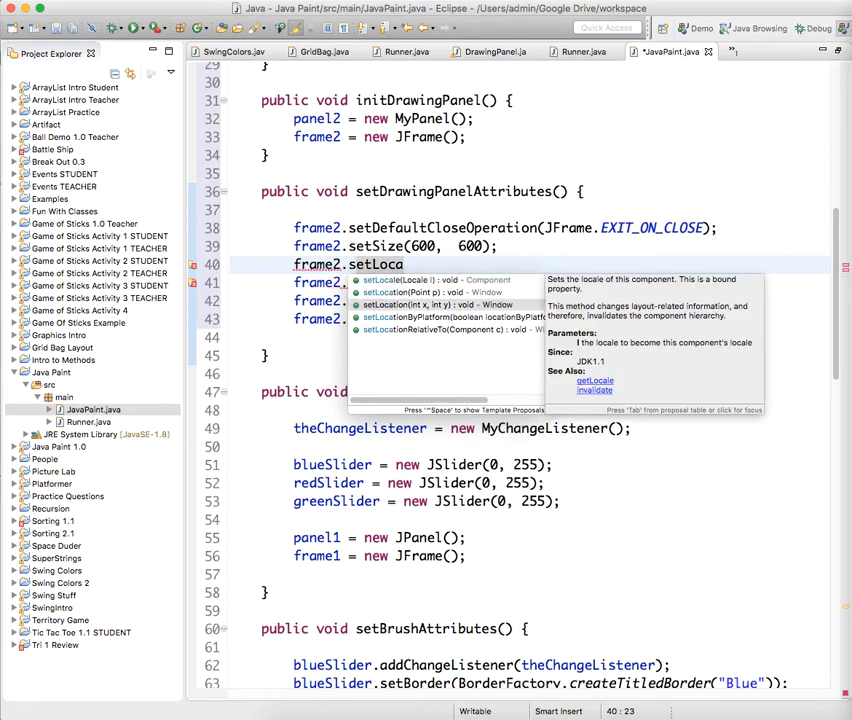
key(Return)
text(200)
key(Tab)
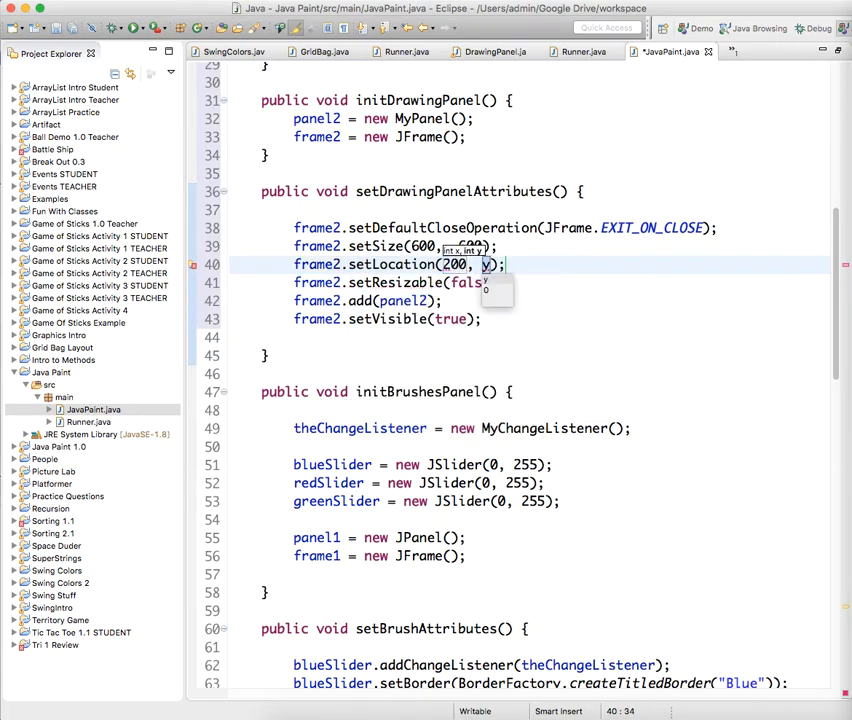
text(0)
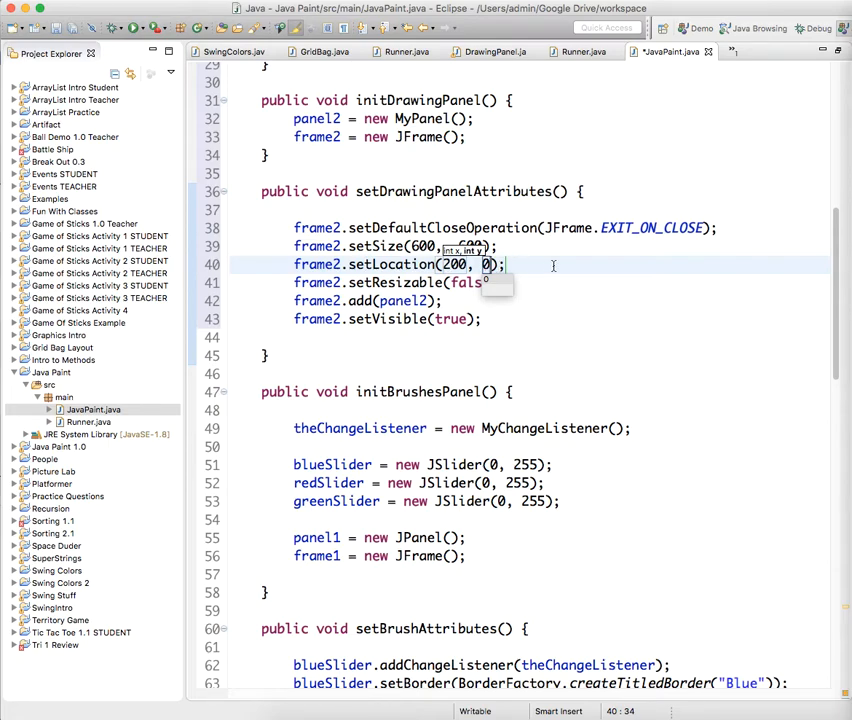
key(End)
scroll(553, 266, up, 4)
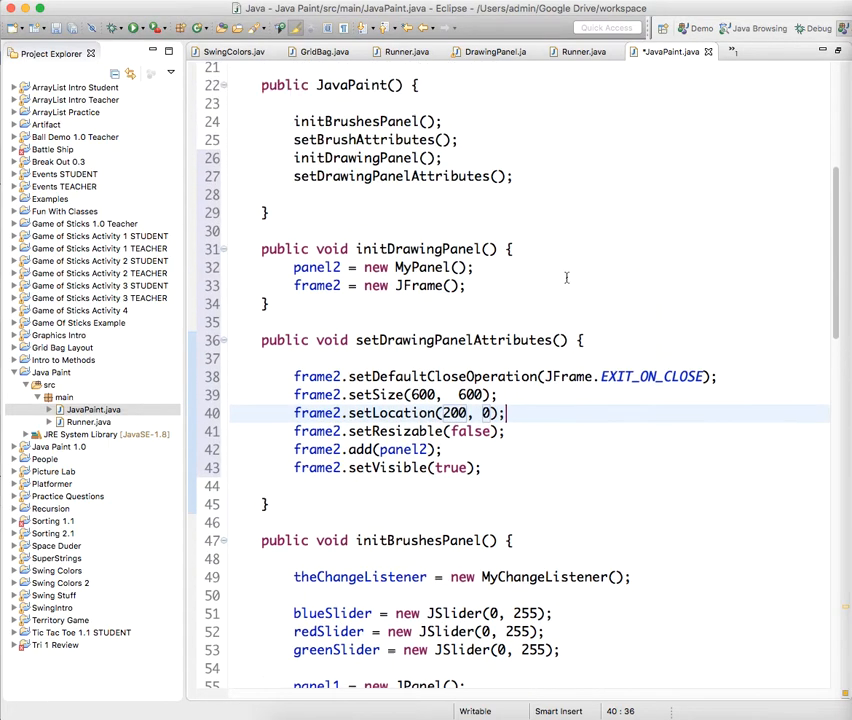
scroll(566, 278, up, 3)
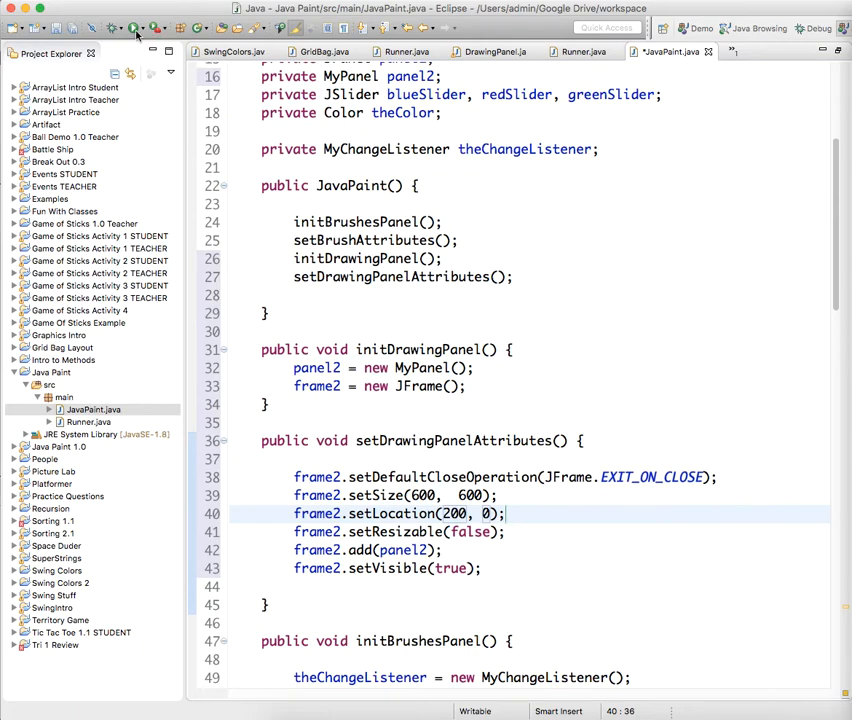
Save and run JavaPaint, move the drawing window right, and raise the brush's Blue slider
click(88, 27)
key(super+F11)
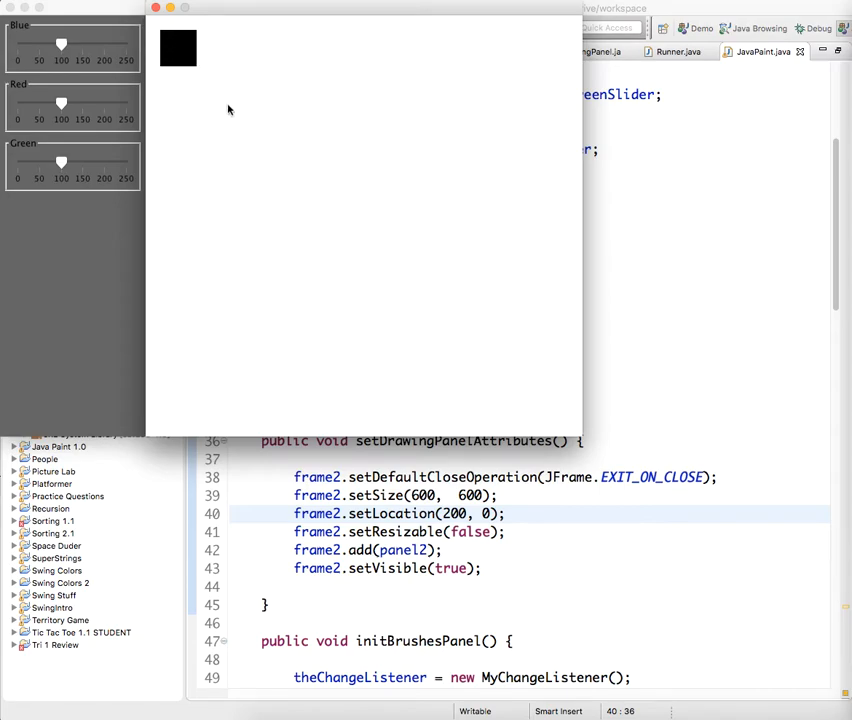
drag(227, 10, 338, 10)
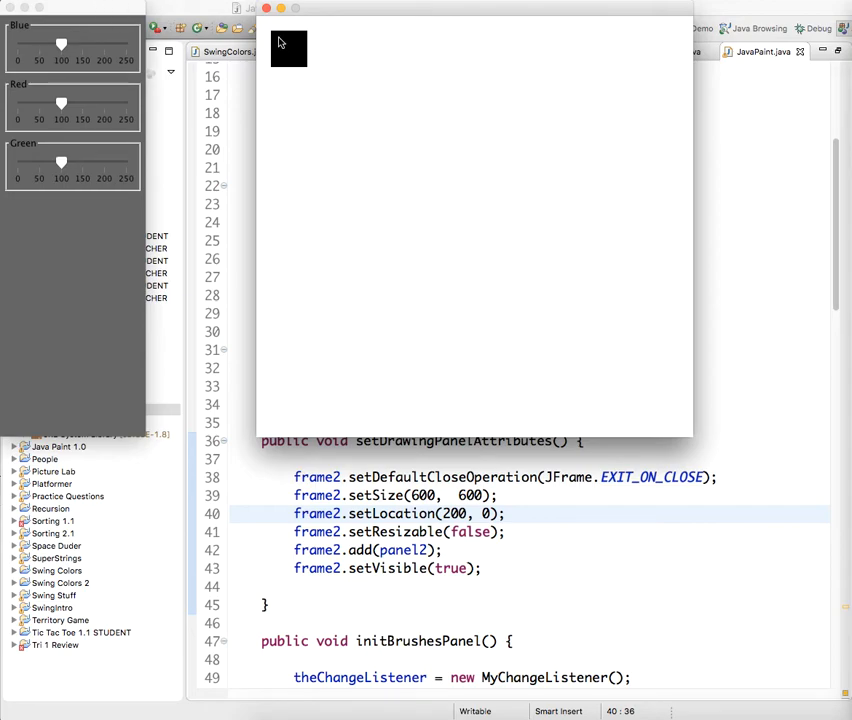
drag(60, 45, 96, 43)
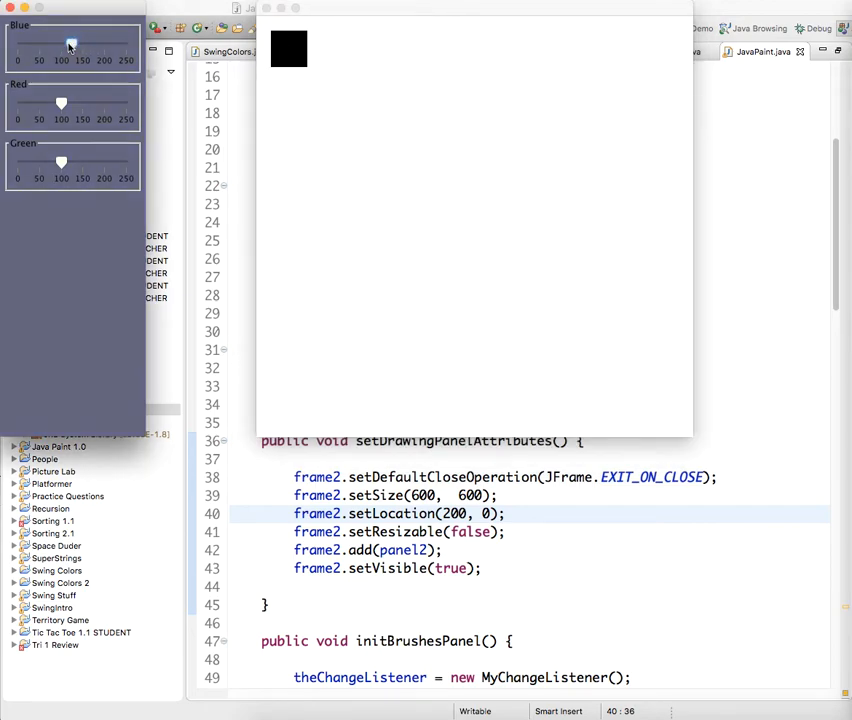